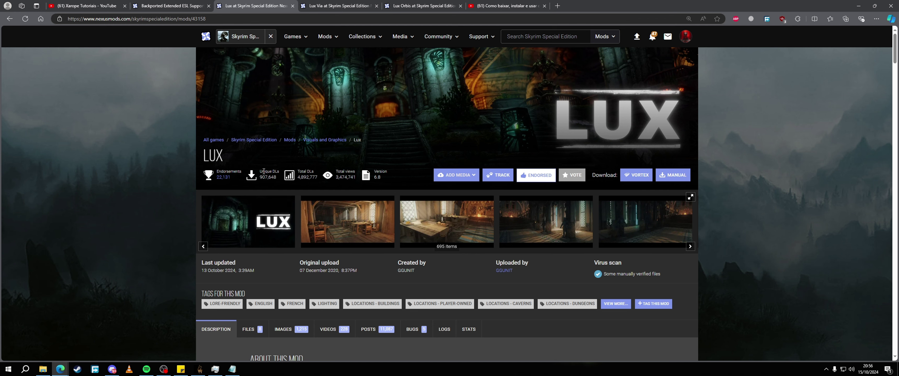
Download BEES-1_2 from the Backported Extended ESL Support files page through the mod manager
{"action": "key", "text": "ctrl+shift+Tab"}
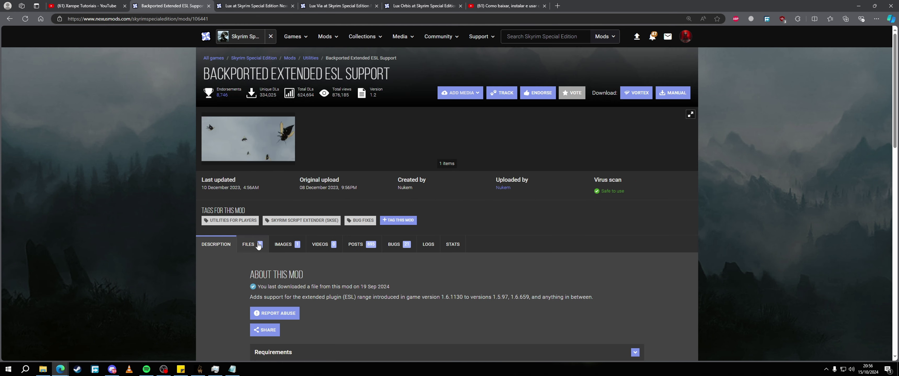
{"action": "left_click", "coordinate": [258, 245]}
{"action": "scroll", "coordinate": [257, 280], "scroll_direction": "down", "scroll_amount": 2}
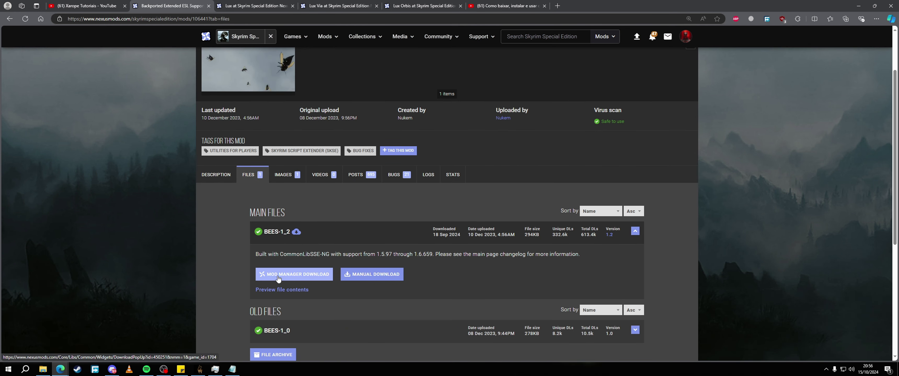
{"action": "left_click", "coordinate": [257, 278]}
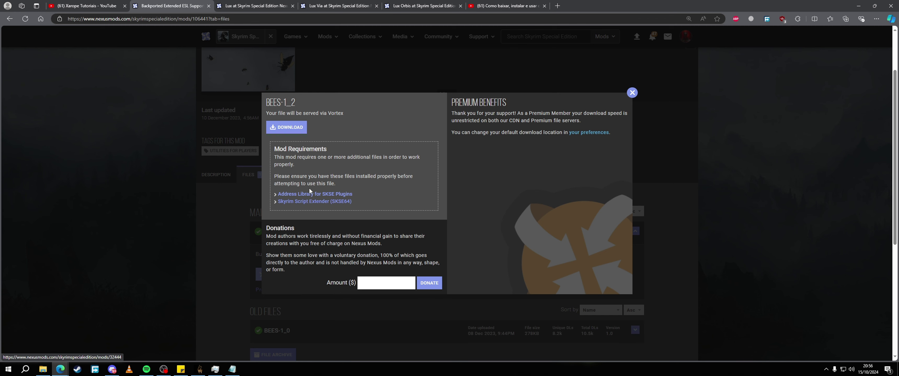
{"action": "left_click", "coordinate": [631, 92]}
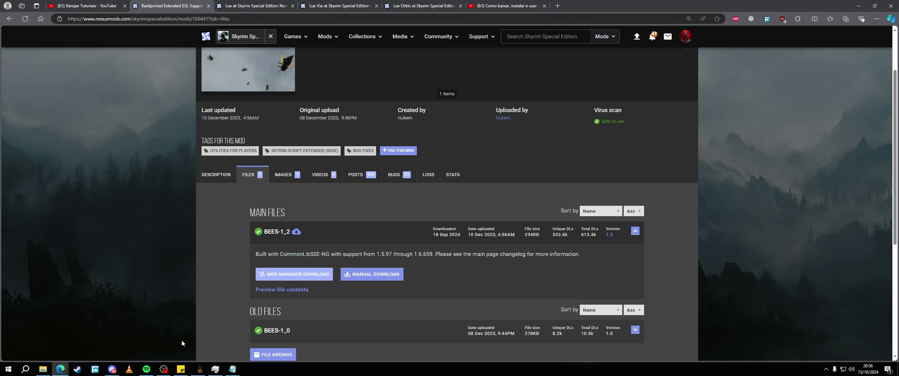
{"action": "left_click", "coordinate": [198, 369]}
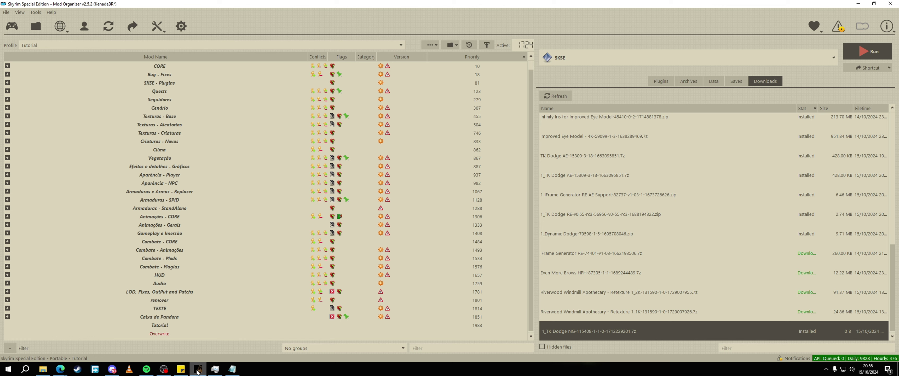
{"action": "left_click", "coordinate": [198, 369]}
{"action": "left_click", "coordinate": [290, 271]}
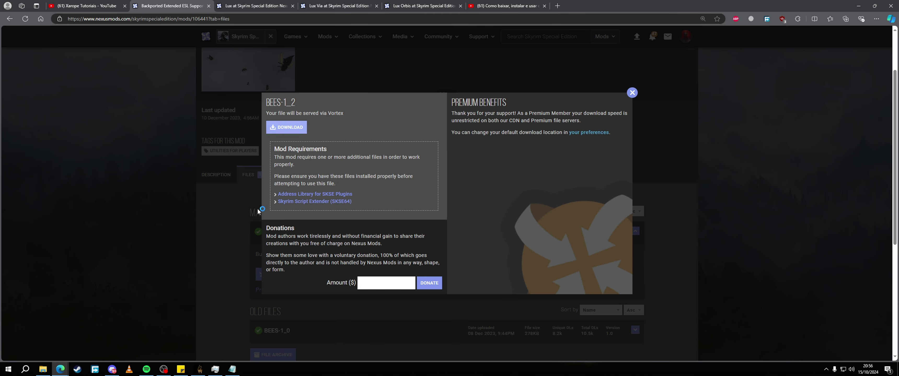
Switch to Mod Organizer and install the BEES-1_2 archive under the name "Backported Extended ESL Support tutorial"
{"action": "left_click", "coordinate": [197, 369]}
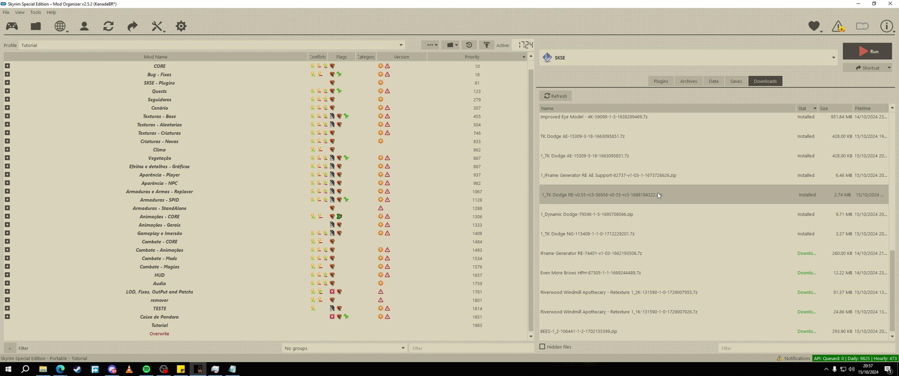
{"action": "double_click", "coordinate": [593, 331]}
{"action": "key", "text": "ctrl+a"}
{"action": "left_click", "coordinate": [478, 177]}
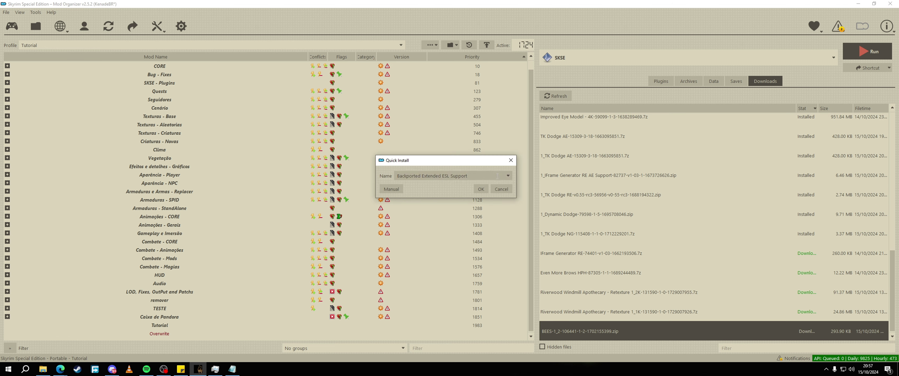
{"action": "type", "text": "tutorial"}
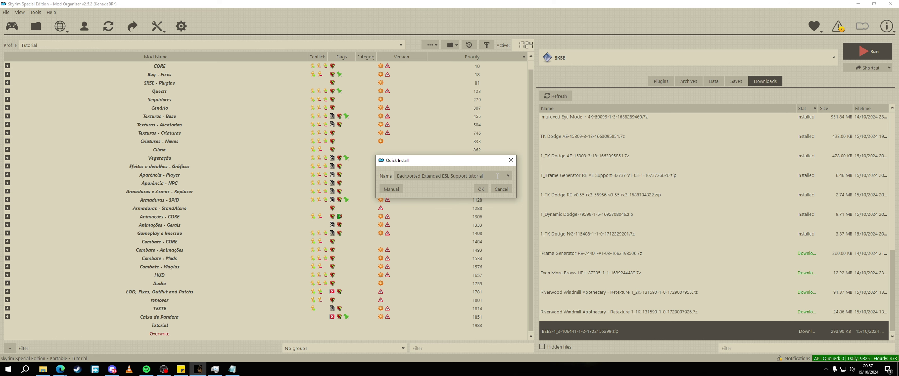
{"action": "left_click", "coordinate": [481, 189]}
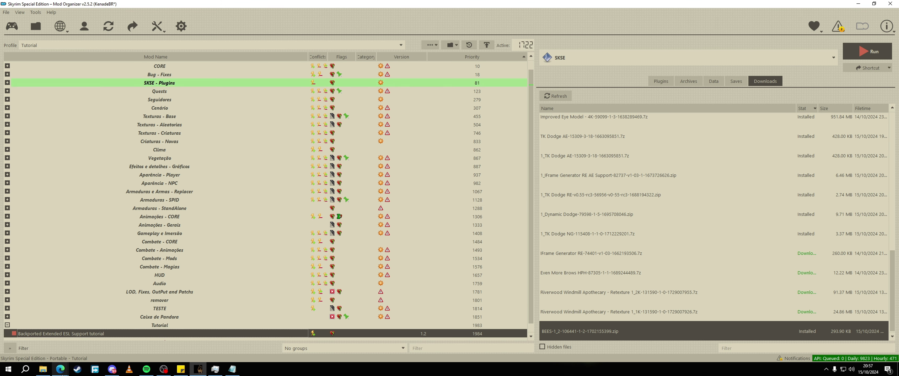
Return to the Edge browser, dismiss the BEES download dialog and open the file list of the Lux Via mod
{"action": "mouse_move", "coordinate": [62, 371]}
{"action": "left_click", "coordinate": [91, 341]}
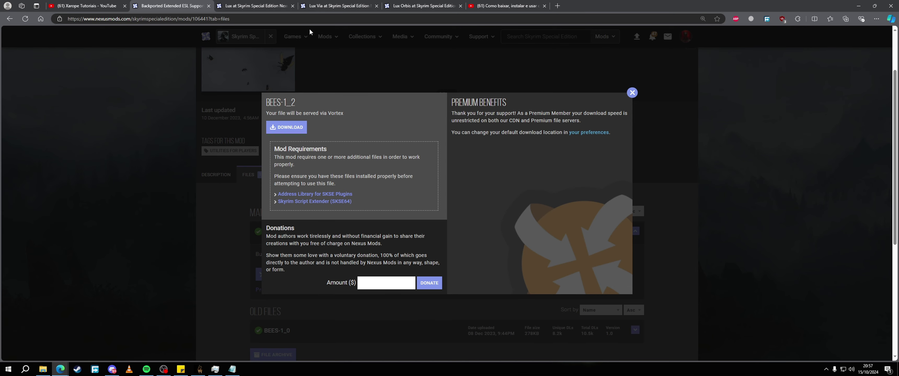
{"action": "left_click", "coordinate": [631, 93]}
{"action": "left_click", "coordinate": [324, 6]}
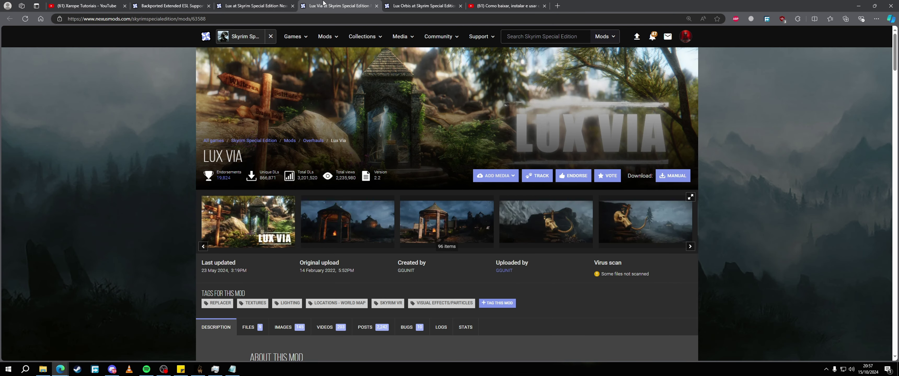
{"action": "left_click_drag", "start_coordinate": [202, 158], "coordinate": [236, 159]}
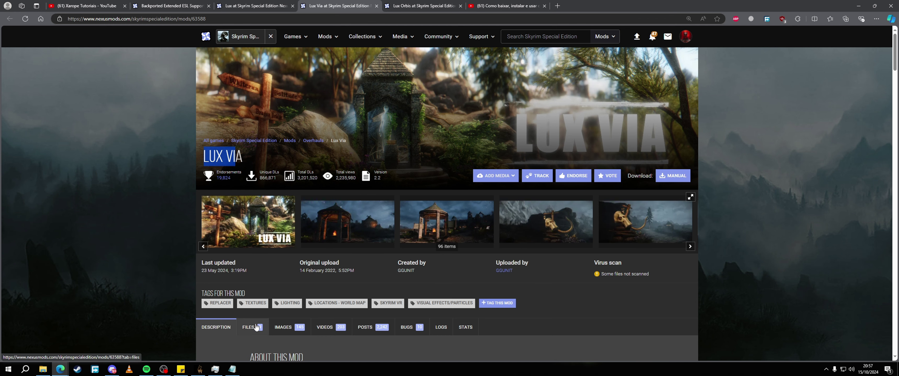
{"action": "left_click", "coordinate": [249, 327]}
{"action": "scroll", "coordinate": [209, 227], "scroll_direction": "down", "scroll_amount": 8}
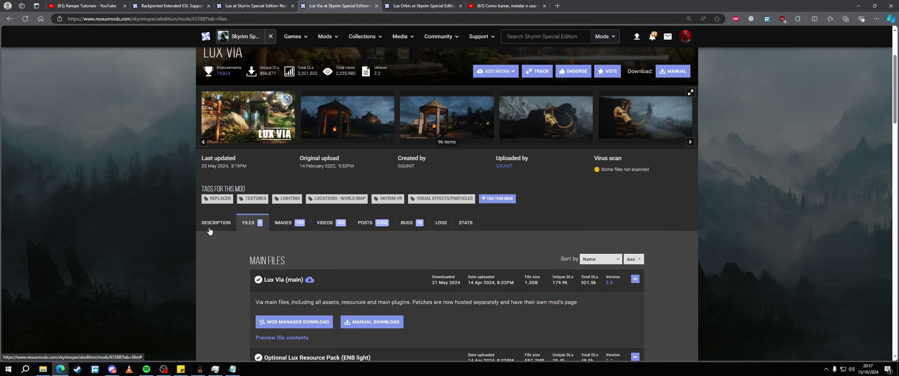
Compare the two optional Lux Resource packs and download the No ENB light version through the mod manager
{"action": "scroll", "coordinate": [355, 106], "scroll_direction": "down", "scroll_amount": 2}
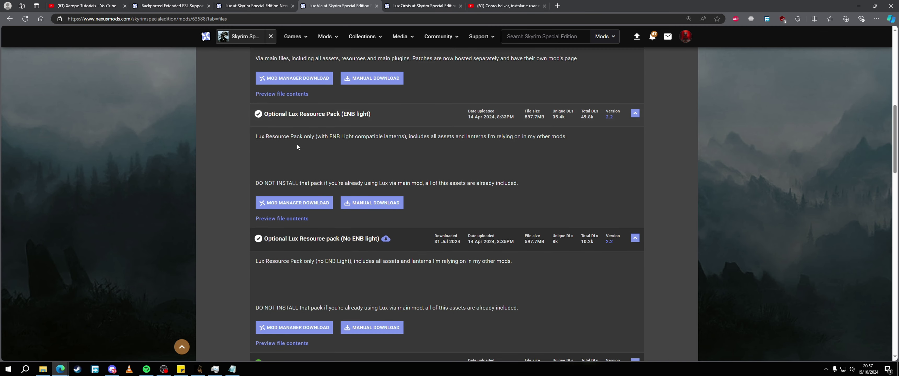
{"action": "scroll", "coordinate": [296, 144], "scroll_direction": "up", "scroll_amount": 1}
{"action": "left_click_drag", "start_coordinate": [288, 151], "coordinate": [340, 152]}
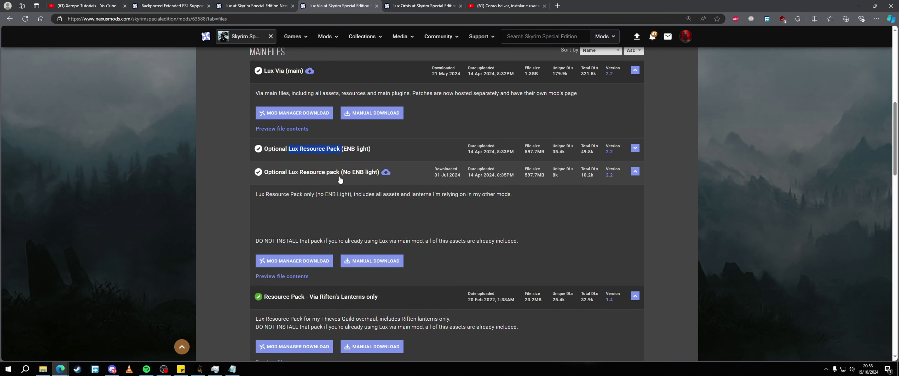
{"action": "left_click", "coordinate": [397, 153]}
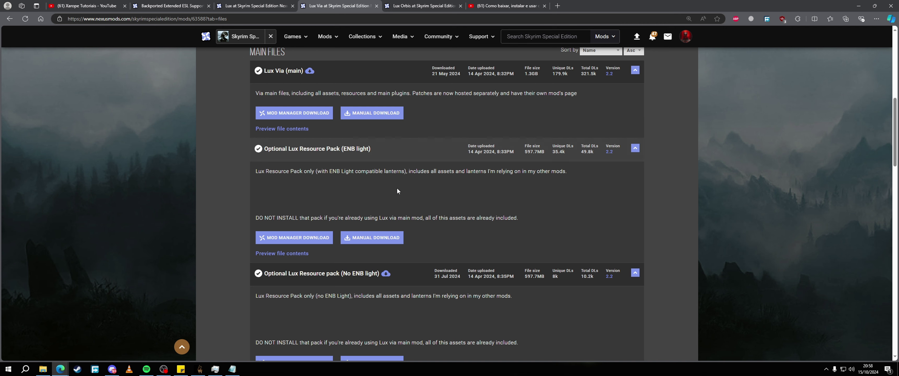
{"action": "scroll", "coordinate": [383, 164], "scroll_direction": "down", "scroll_amount": 3}
{"action": "left_click_drag", "start_coordinate": [339, 172], "coordinate": [380, 173]}
{"action": "scroll", "coordinate": [375, 207], "scroll_direction": "up", "scroll_amount": 2}
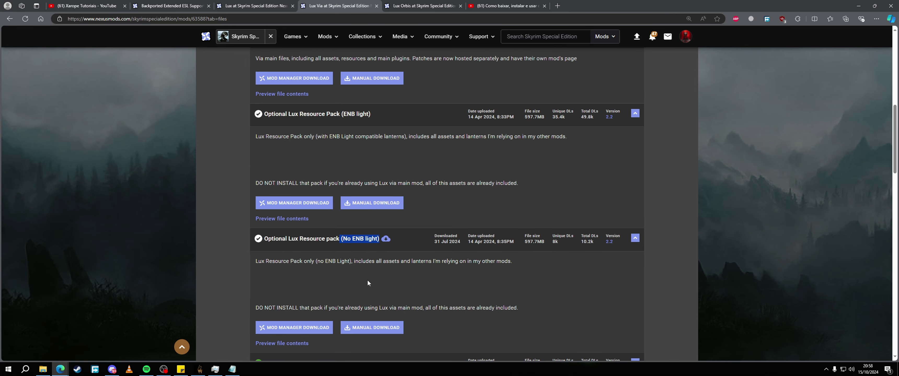
{"action": "left_click", "coordinate": [349, 244]}
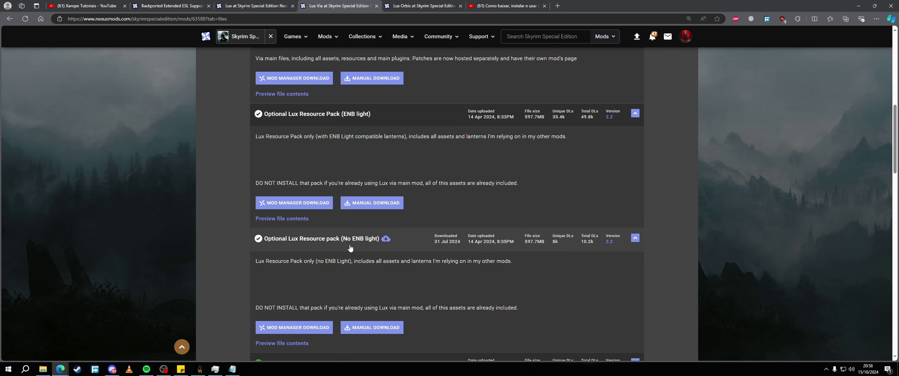
{"action": "scroll", "coordinate": [373, 253], "scroll_direction": "down", "scroll_amount": 2}
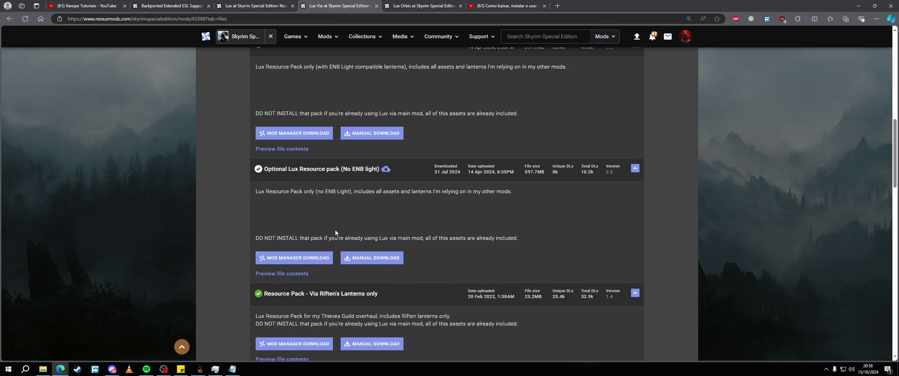
{"action": "left_click", "coordinate": [277, 260]}
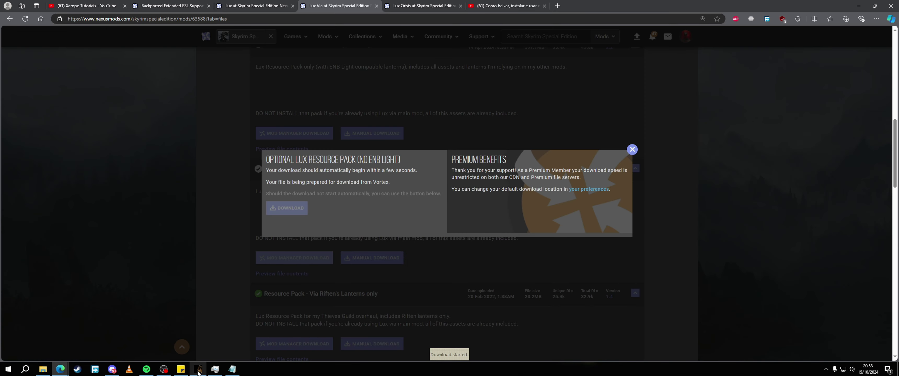
Switch to Mod Organizer, install the downloaded Optional Lux Resource pack as "Lux - Resource" and enable it in the mod list
{"action": "left_click", "coordinate": [198, 369]}
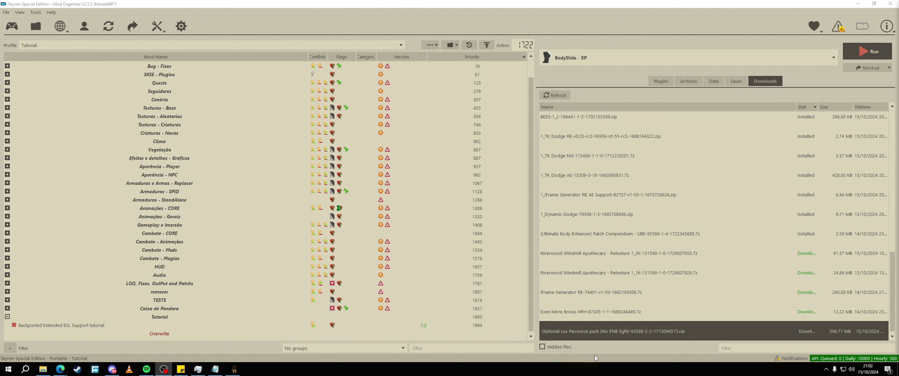
{"action": "double_click", "coordinate": [596, 334]}
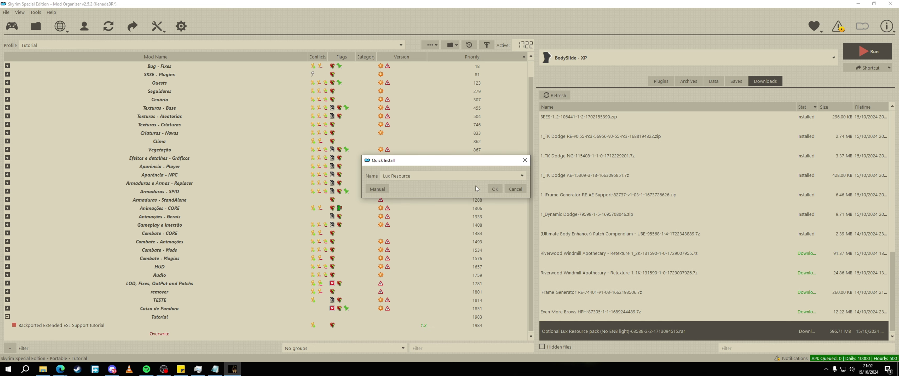
{"action": "key", "text": "ctrl+Left"}
{"action": "type", "text": "-"}
{"action": "left_click", "coordinate": [495, 190]}
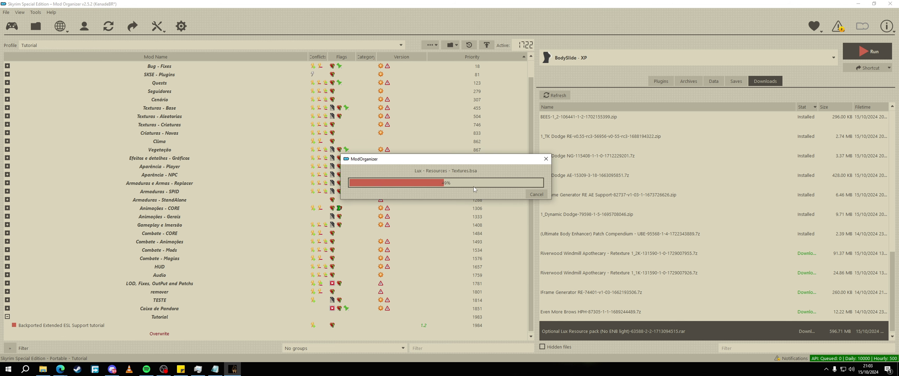
{"action": "left_click", "coordinate": [14, 333]}
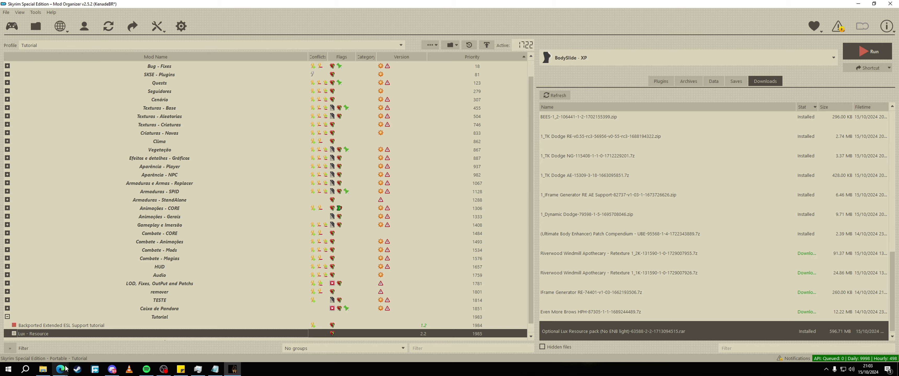
Return to the Edge browser and download Lux (main) from the Lux mod's files page through the mod manager
{"action": "mouse_move", "coordinate": [60, 369]}
{"action": "left_click", "coordinate": [88, 347]}
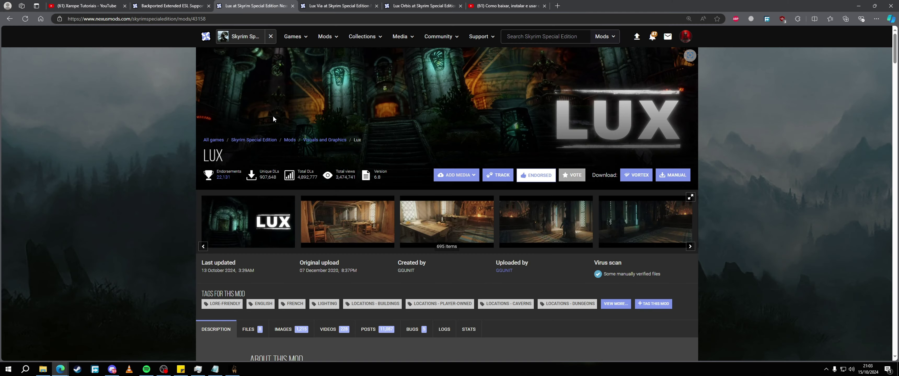
{"action": "scroll", "coordinate": [272, 117], "scroll_direction": "down", "scroll_amount": 2}
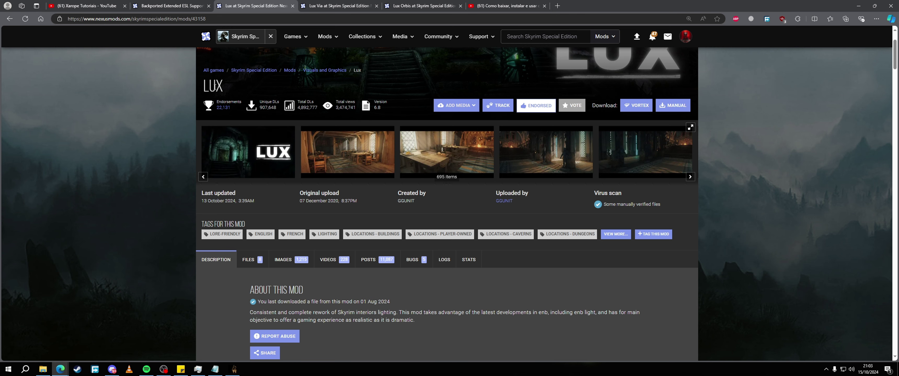
{"action": "scroll", "coordinate": [293, 263], "scroll_direction": "down", "scroll_amount": 5}
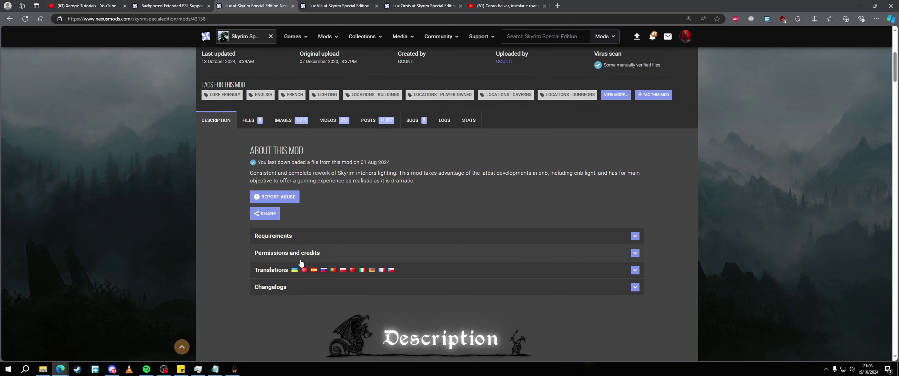
{"action": "scroll", "coordinate": [294, 263], "scroll_direction": "up", "scroll_amount": 5}
{"action": "left_click", "coordinate": [255, 257]}
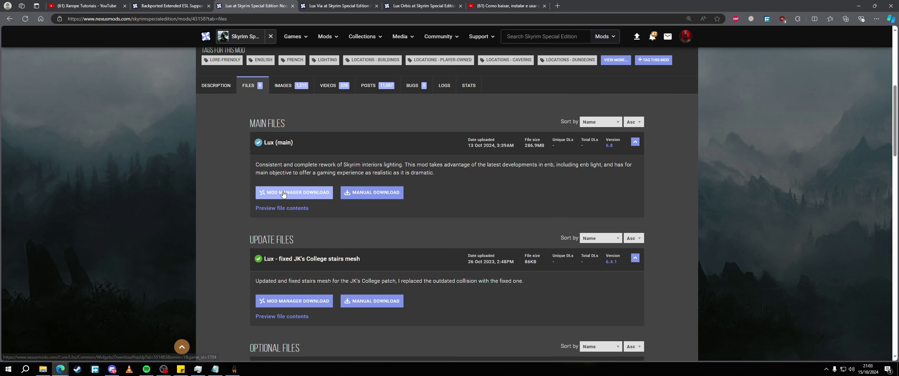
{"action": "left_click", "coordinate": [277, 194]}
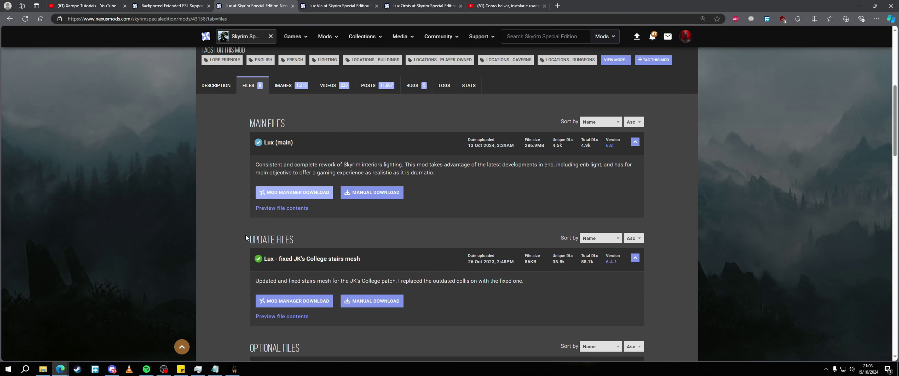
Review Lux's update and optional files, including the JK's College stairs mesh fix and the lower resolution 256p cubemaps
{"action": "scroll", "coordinate": [245, 237], "scroll_direction": "down", "scroll_amount": 3}
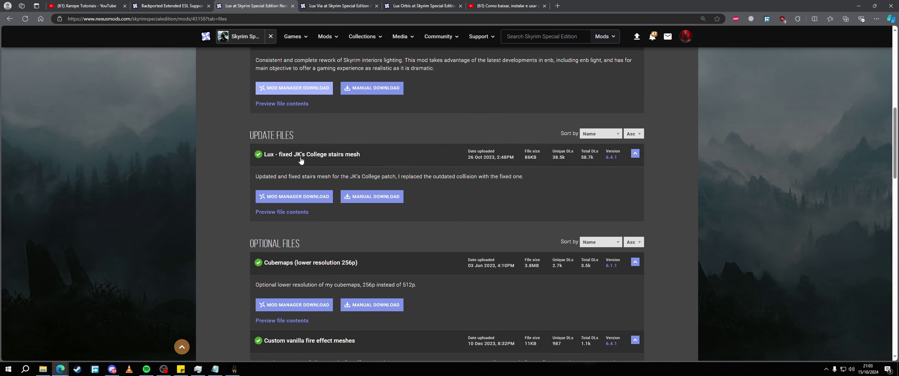
{"action": "left_click_drag", "start_coordinate": [294, 158], "coordinate": [361, 159]}
{"action": "left_click", "coordinate": [426, 173]}
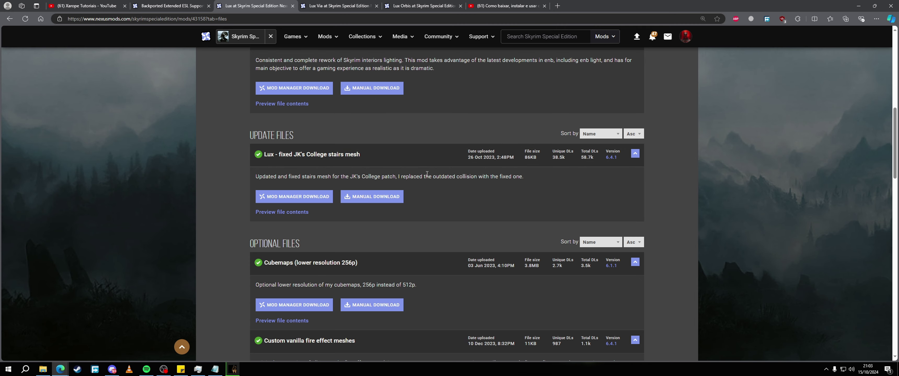
{"action": "scroll", "coordinate": [425, 202], "scroll_direction": "down", "scroll_amount": 10}
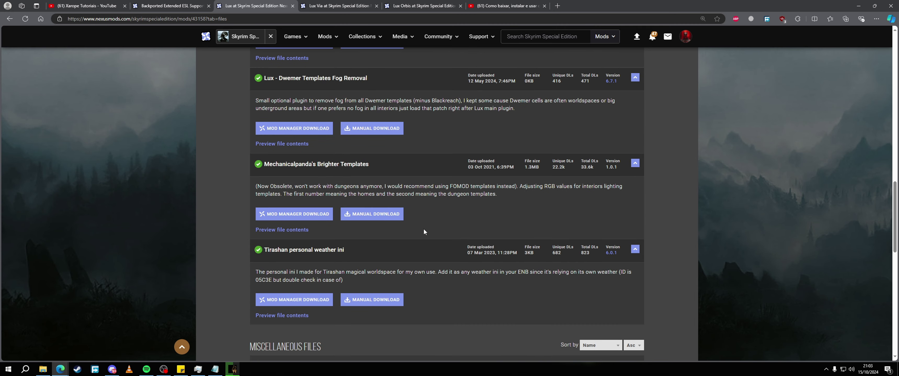
{"action": "scroll", "coordinate": [423, 232], "scroll_direction": "up", "scroll_amount": 7}
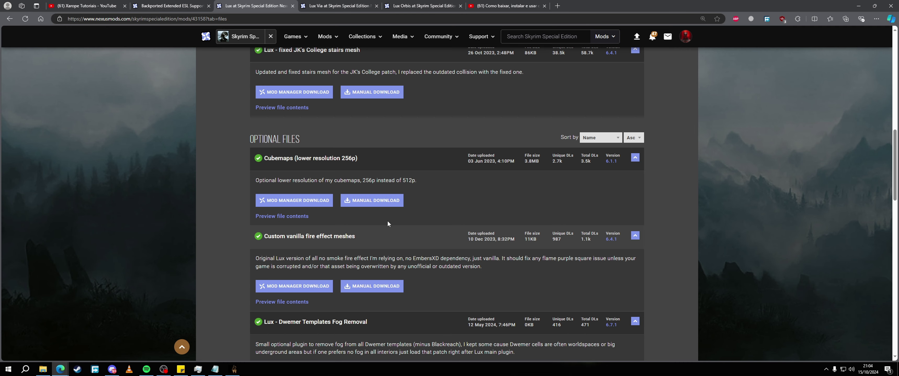
{"action": "left_click_drag", "start_coordinate": [390, 182], "coordinate": [413, 180]}
{"action": "left_click", "coordinate": [365, 183]}
{"action": "scroll", "coordinate": [366, 183], "scroll_direction": "up", "scroll_amount": 15}
{"action": "scroll", "coordinate": [244, 181], "scroll_direction": "down", "scroll_amount": 5}
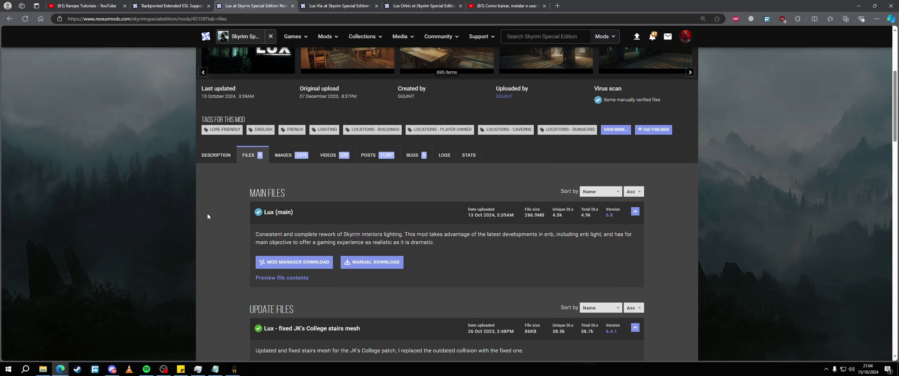
Open the Lux - Patch Hub page from Lux's requirements and download Lux (patch hub) from its files through the mod manager
{"action": "left_click", "coordinate": [216, 157]}
{"action": "scroll", "coordinate": [244, 195], "scroll_direction": "down", "scroll_amount": 5}
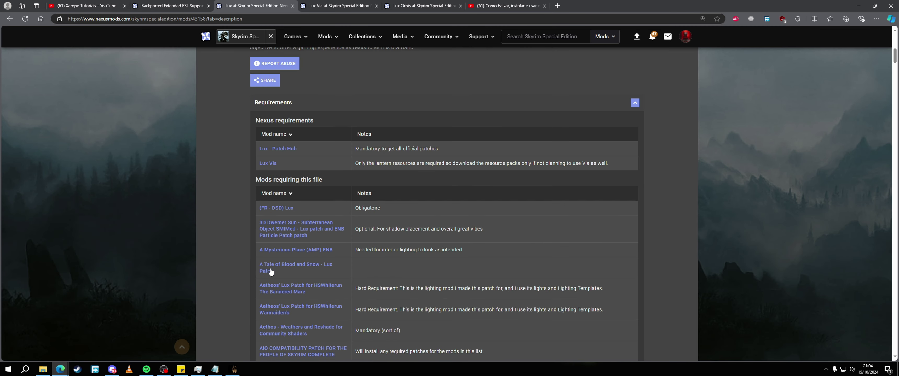
{"action": "left_click", "coordinate": [277, 144]}
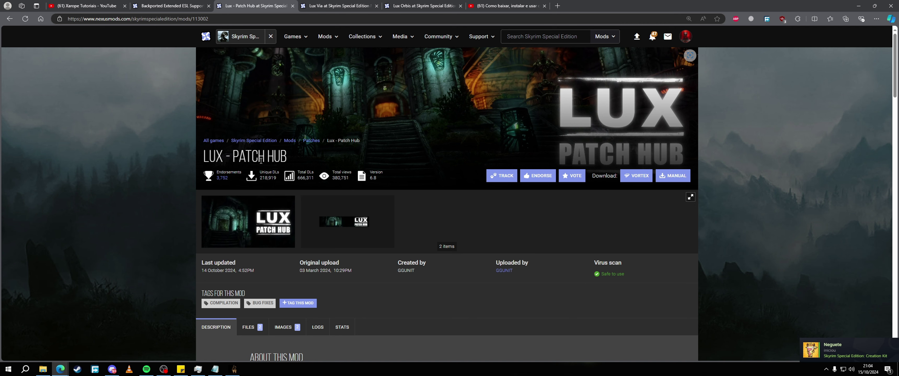
{"action": "scroll", "coordinate": [267, 183], "scroll_direction": "down", "scroll_amount": 3}
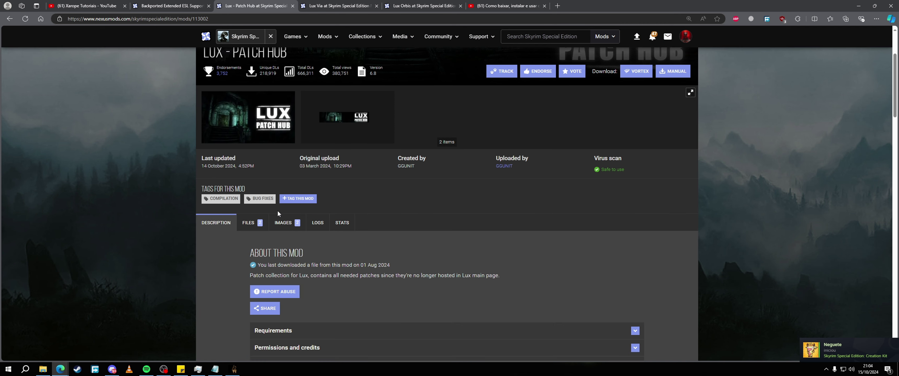
{"action": "left_click", "coordinate": [249, 222]}
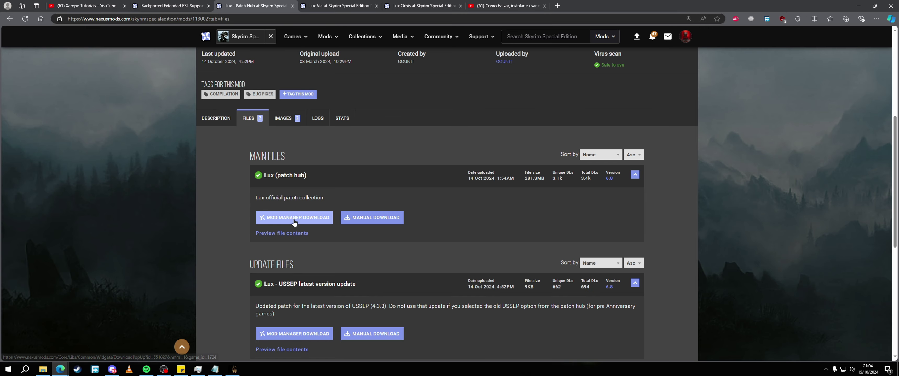
Review the Lux - USSEP latest version update file, checking which USSEP version its description targets
{"action": "scroll", "coordinate": [293, 221], "scroll_direction": "down", "scroll_amount": 4}
{"action": "scroll", "coordinate": [332, 222], "scroll_direction": "up", "scroll_amount": 2}
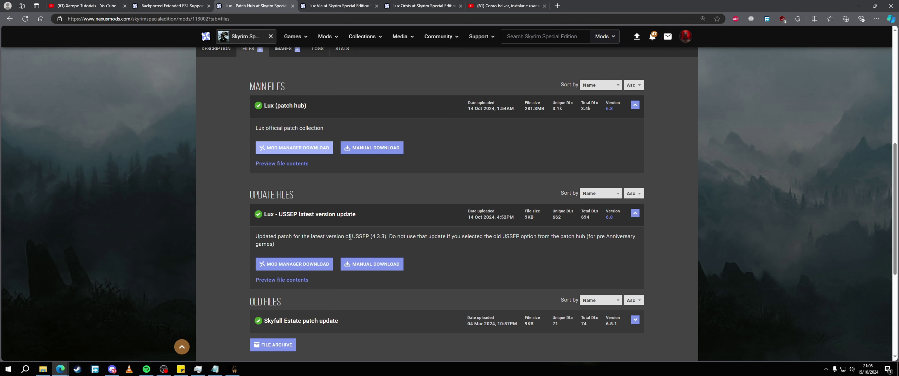
{"action": "left_click_drag", "start_coordinate": [352, 237], "coordinate": [368, 235]}
{"action": "left_click", "coordinate": [368, 236]}
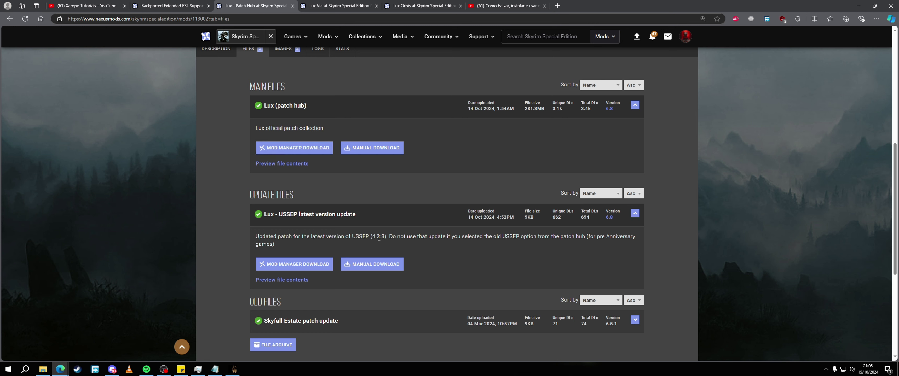
{"action": "left_click_drag", "start_coordinate": [363, 236], "coordinate": [386, 236]}
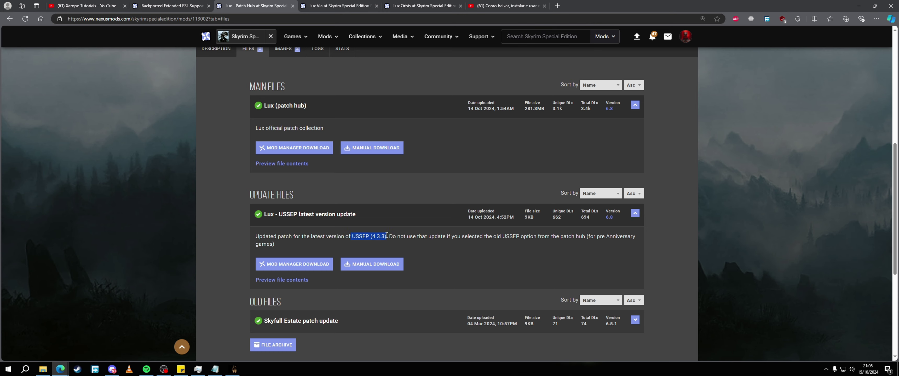
{"action": "left_click", "coordinate": [329, 245]}
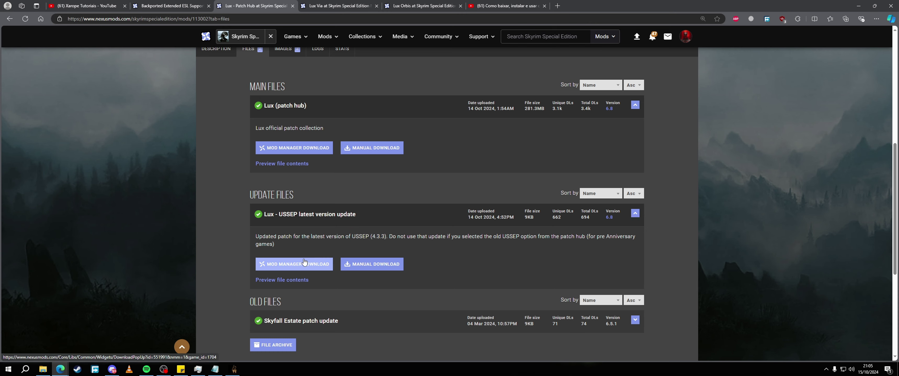
{"action": "left_click", "coordinate": [304, 262]}
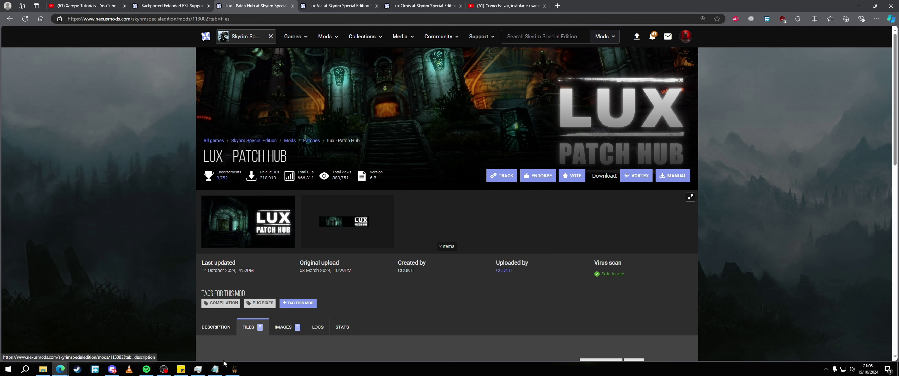
Switch to Mod Organizer, start installing Lux (main), and preview the image for Beams - PARTICLE without effect lighting
{"action": "left_click", "coordinate": [230, 371]}
{"action": "scroll", "coordinate": [587, 250], "scroll_direction": "down", "scroll_amount": 1}
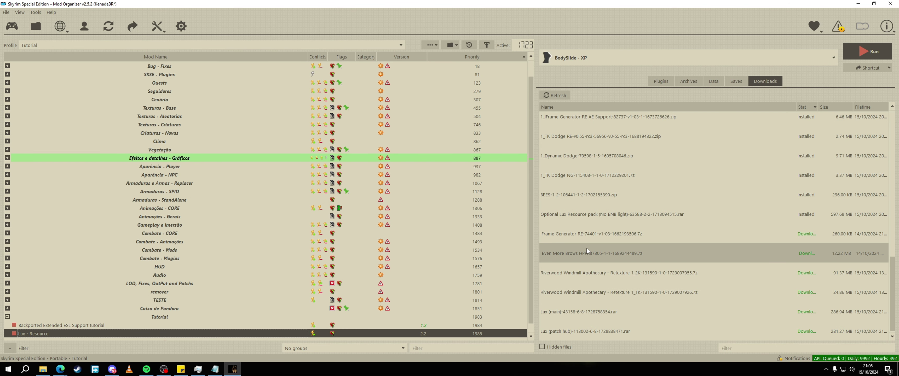
{"action": "double_click", "coordinate": [554, 311]}
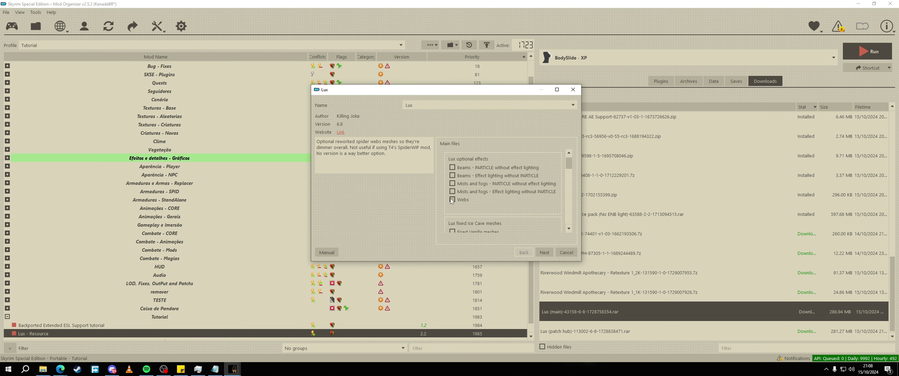
{"action": "left_click", "coordinate": [451, 167]}
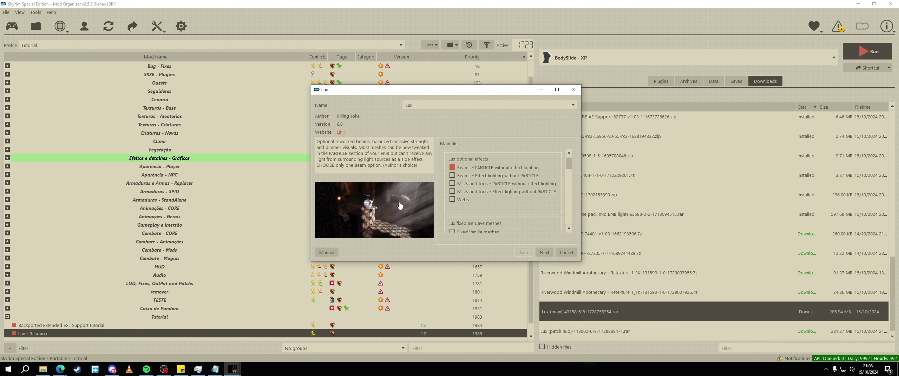
{"action": "left_click", "coordinate": [400, 206]}
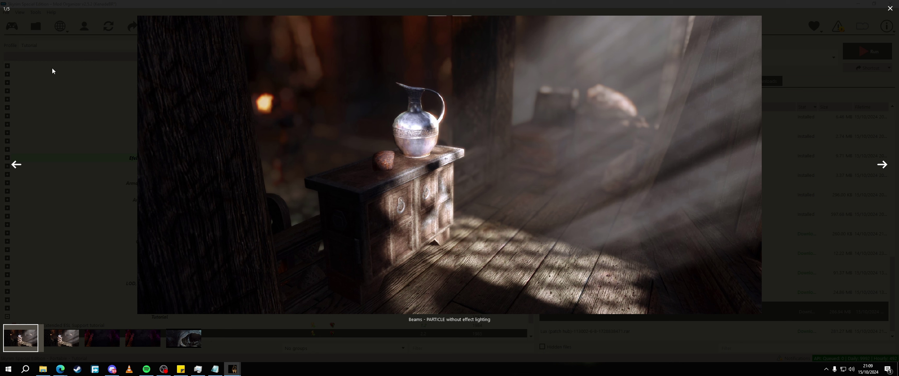
{"action": "left_click", "coordinate": [890, 9]}
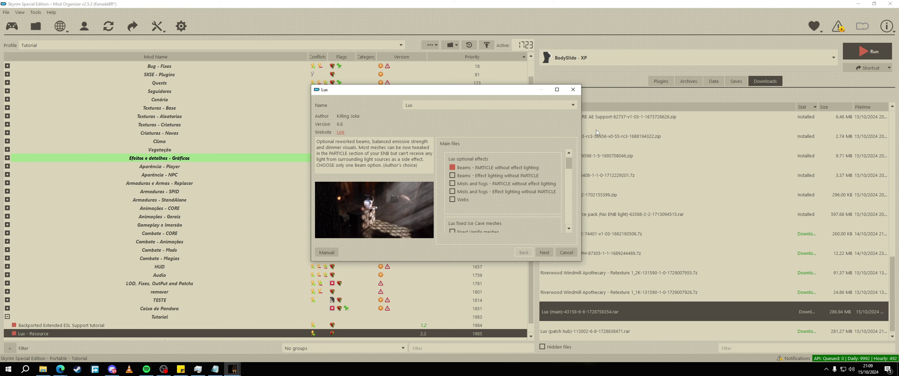
Select the Effect lighting without PARTICLE variants for both Beams and Mists and fogs, plus Webs, in Lux's optional effects
{"action": "left_click", "coordinate": [454, 177]}
{"action": "mouse_move", "coordinate": [453, 185]}
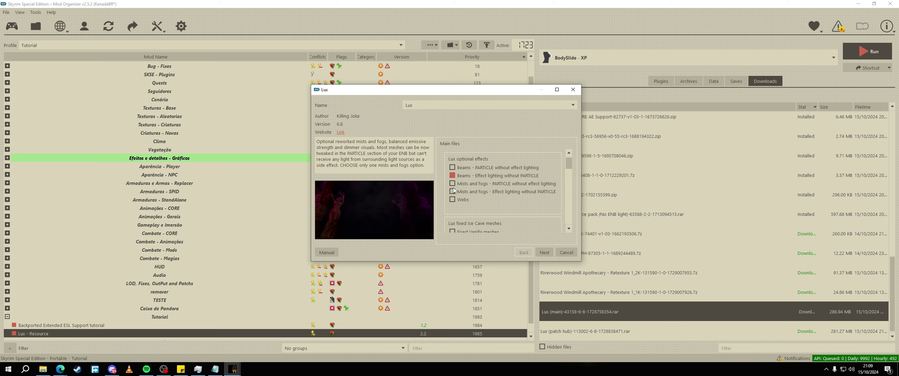
{"action": "left_click", "coordinate": [453, 184]}
{"action": "left_click", "coordinate": [451, 186]}
{"action": "left_click", "coordinate": [452, 191]}
{"action": "left_click", "coordinate": [453, 184]}
{"action": "left_click", "coordinate": [452, 175]}
{"action": "left_click", "coordinate": [451, 192]}
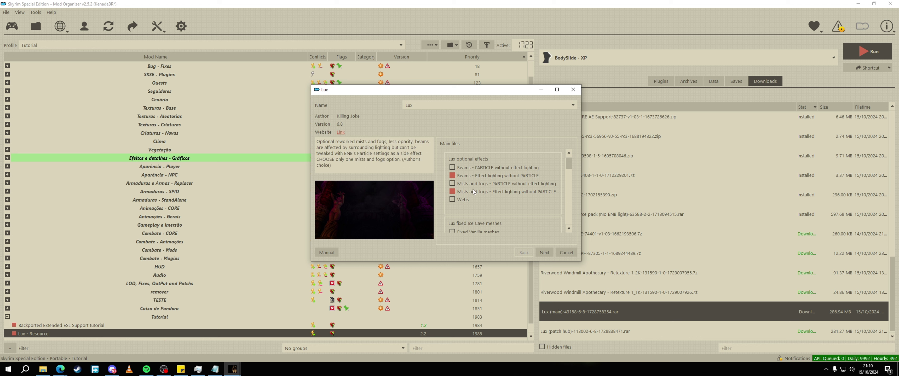
{"action": "left_click", "coordinate": [452, 200]}
Preview the ice cave image, select Fixed Multilayer Parallax meshes for the ice caves and choose RUGNAROK rugs
{"action": "scroll", "coordinate": [482, 203], "scroll_direction": "down", "scroll_amount": 1}
{"action": "scroll", "coordinate": [482, 203], "scroll_direction": "down", "scroll_amount": 2}
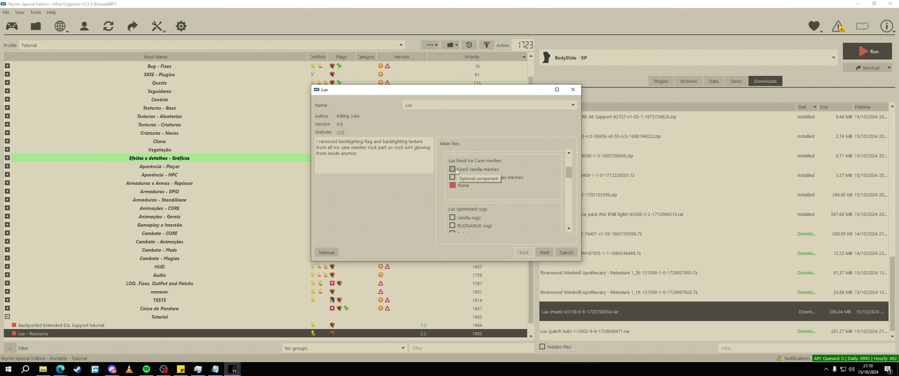
{"action": "mouse_move", "coordinate": [454, 174]}
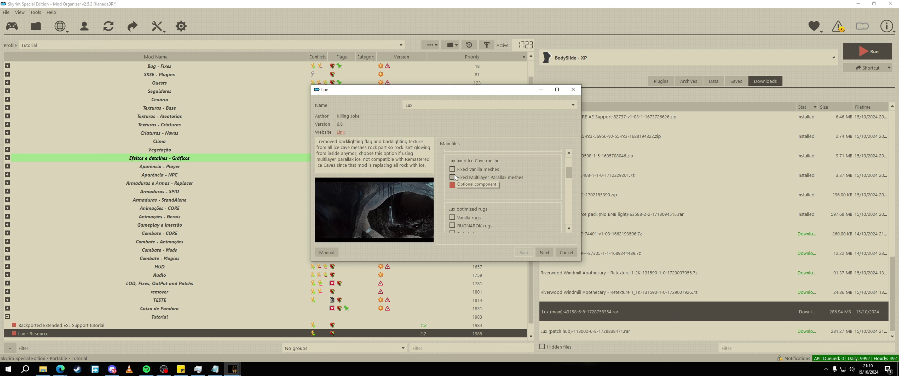
{"action": "left_click", "coordinate": [406, 197]}
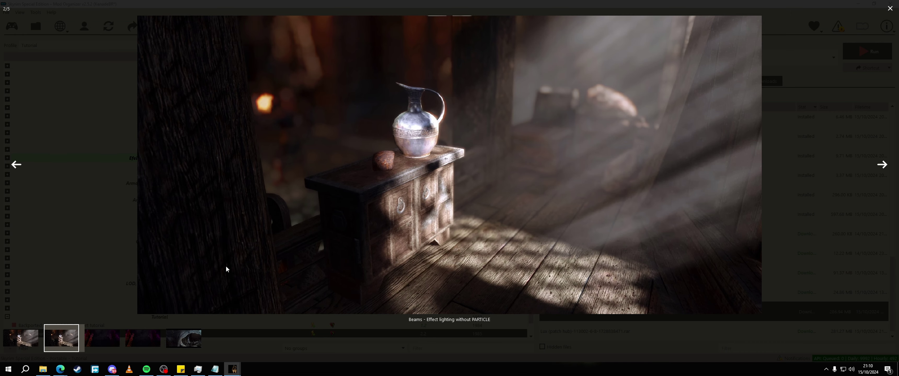
{"action": "left_click", "coordinate": [183, 338]}
{"action": "key", "text": "Escape"}
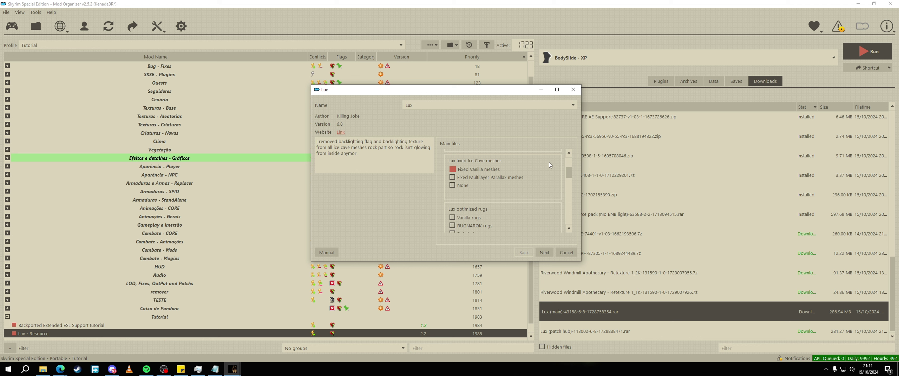
{"action": "left_click", "coordinate": [452, 178]}
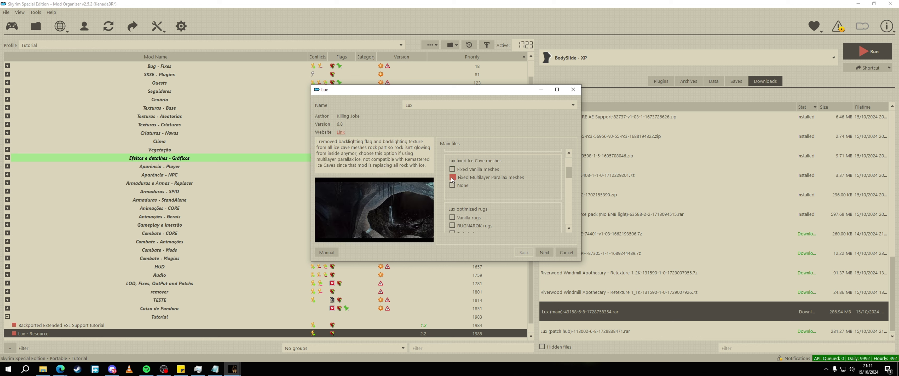
{"action": "scroll", "coordinate": [450, 178], "scroll_direction": "down", "scroll_amount": 1}
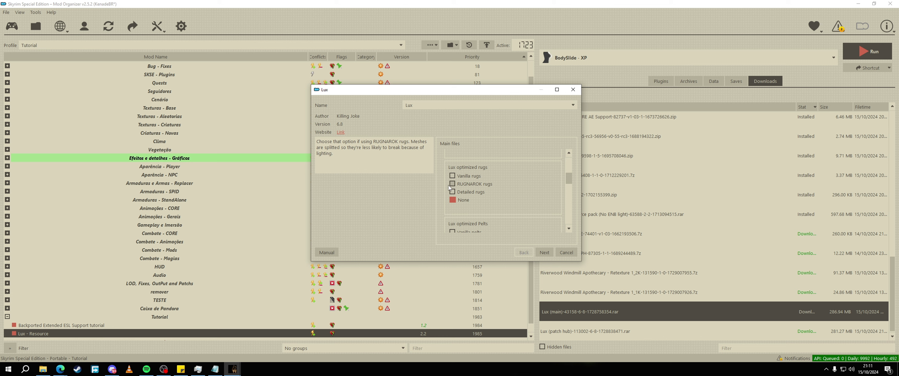
{"action": "left_click", "coordinate": [459, 182]}
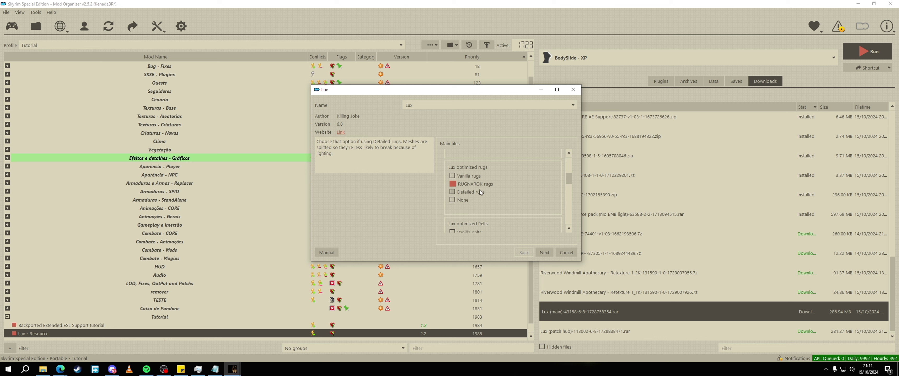
Compare the parallax pelt options, set the optimized pelts to None, and choose SD's Table replacer for the tables
{"action": "scroll", "coordinate": [453, 188], "scroll_direction": "down", "scroll_amount": 2}
{"action": "scroll", "coordinate": [452, 199], "scroll_direction": "down", "scroll_amount": 1}
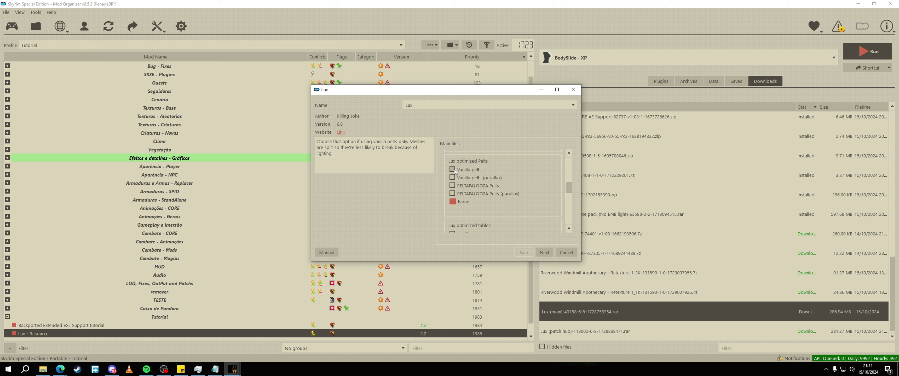
{"action": "left_click", "coordinate": [454, 179]}
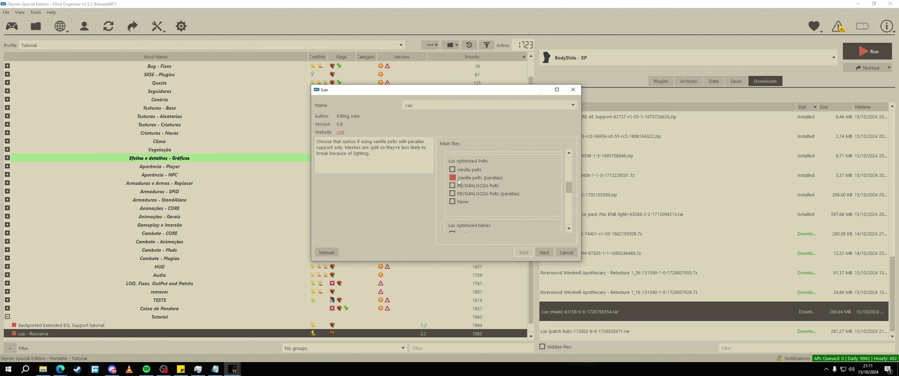
{"action": "left_click", "coordinate": [452, 194]}
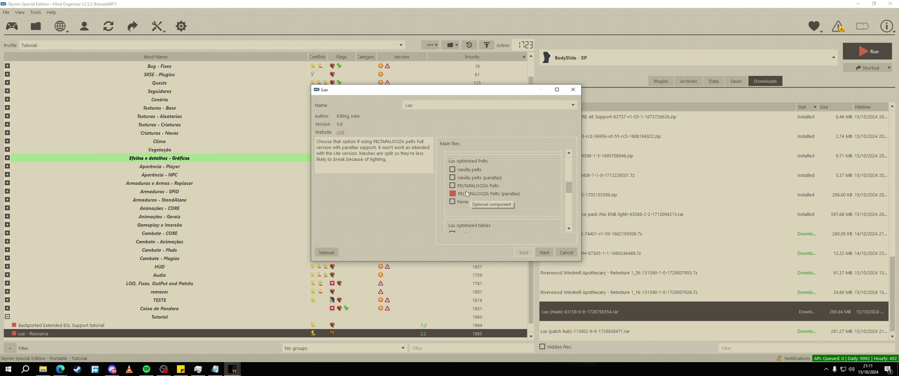
{"action": "left_click", "coordinate": [452, 201]}
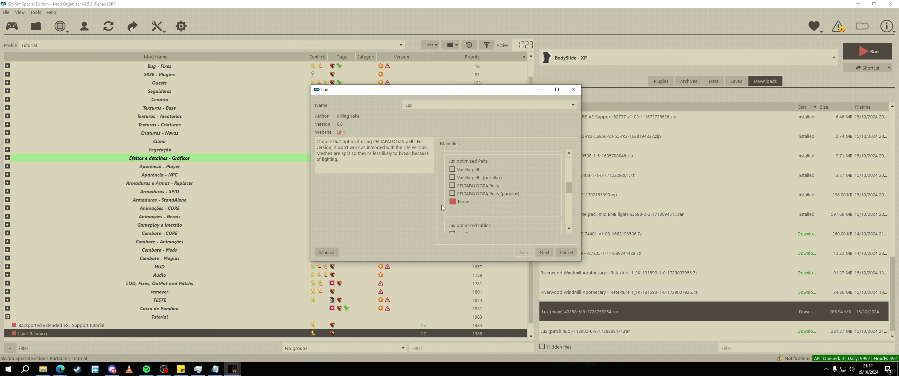
{"action": "scroll", "coordinate": [446, 200], "scroll_direction": "down", "scroll_amount": 3}
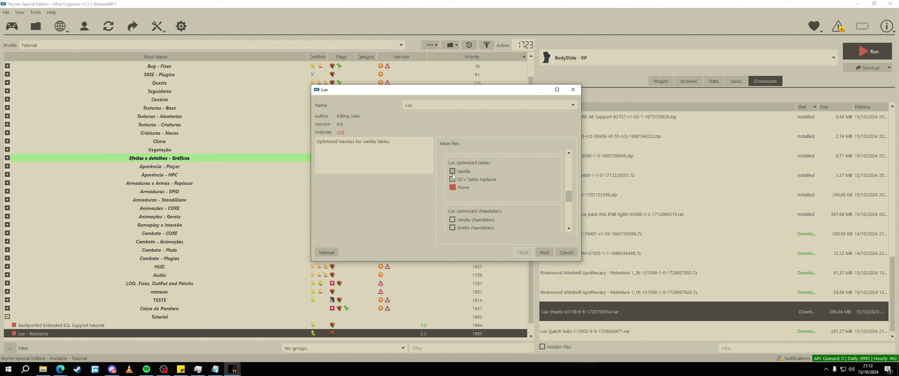
{"action": "left_click", "coordinate": [453, 180]}
Try the SMIM and RCI chandelier options under Lux optimized chandeliers and clear the selections again
{"action": "scroll", "coordinate": [445, 189], "scroll_direction": "down", "scroll_amount": 2}
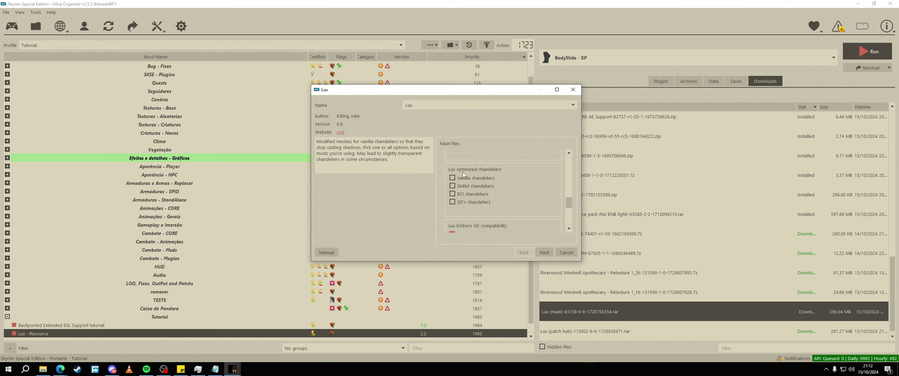
{"action": "left_click", "coordinate": [485, 178]}
{"action": "left_click", "coordinate": [456, 178]}
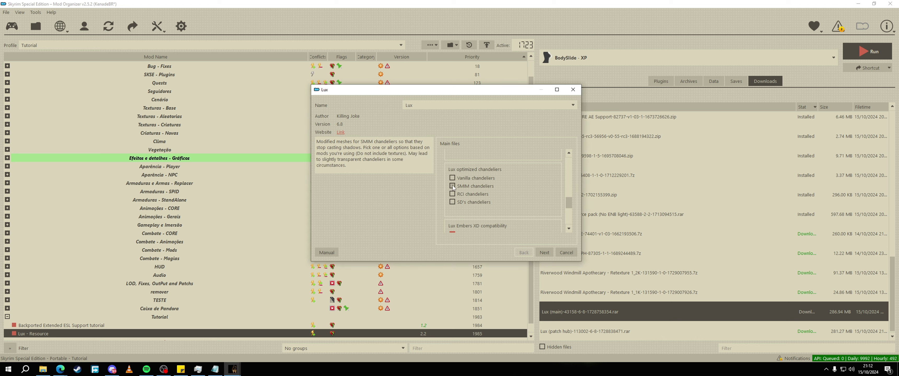
{"action": "left_click", "coordinate": [453, 186]}
{"action": "left_click", "coordinate": [452, 194]}
{"action": "left_click", "coordinate": [452, 202]}
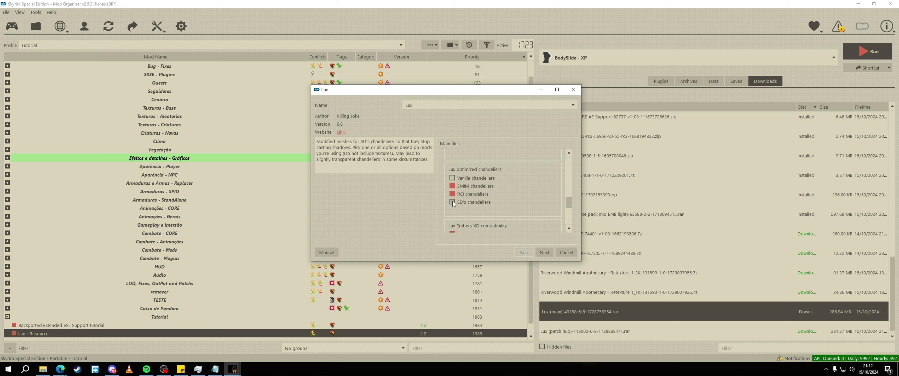
{"action": "left_click", "coordinate": [452, 186]}
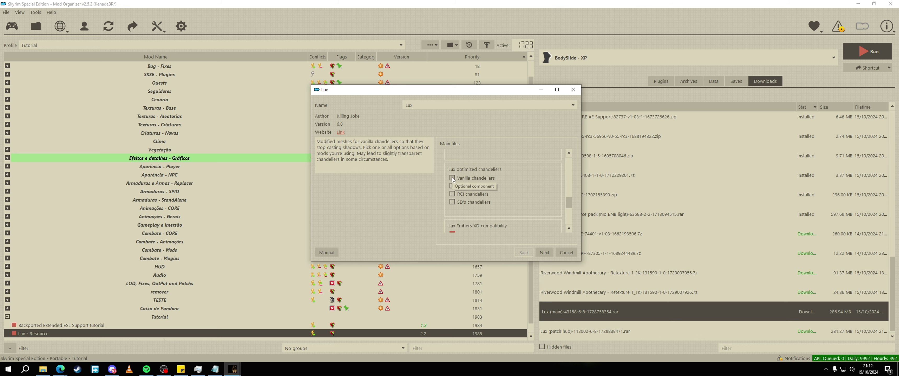
Enable the EmbersXD new fire effect asset and the optional Giant Campfires component
{"action": "scroll", "coordinate": [482, 203], "scroll_direction": "down", "scroll_amount": 3}
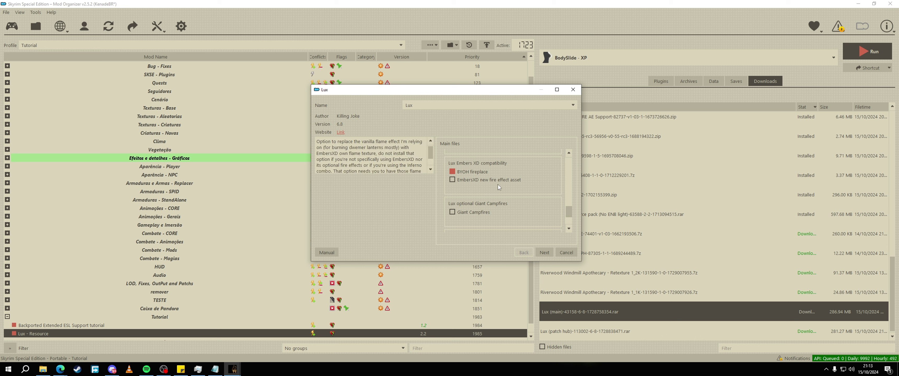
{"action": "left_click", "coordinate": [452, 180]}
{"action": "scroll", "coordinate": [449, 173], "scroll_direction": "down", "scroll_amount": 2}
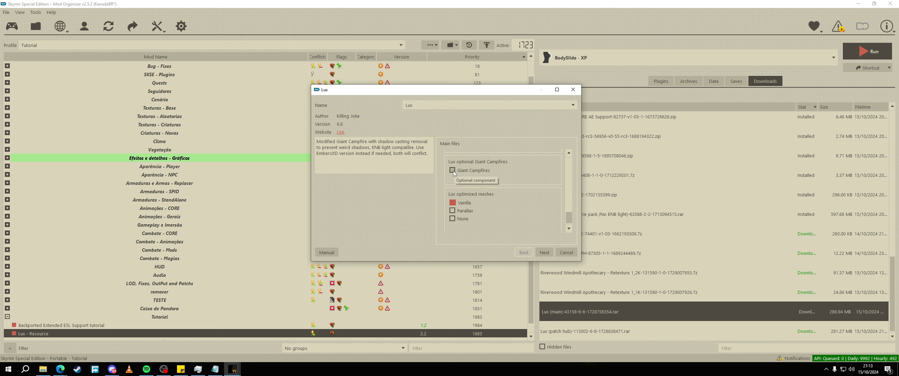
{"action": "left_click", "coordinate": [452, 171]}
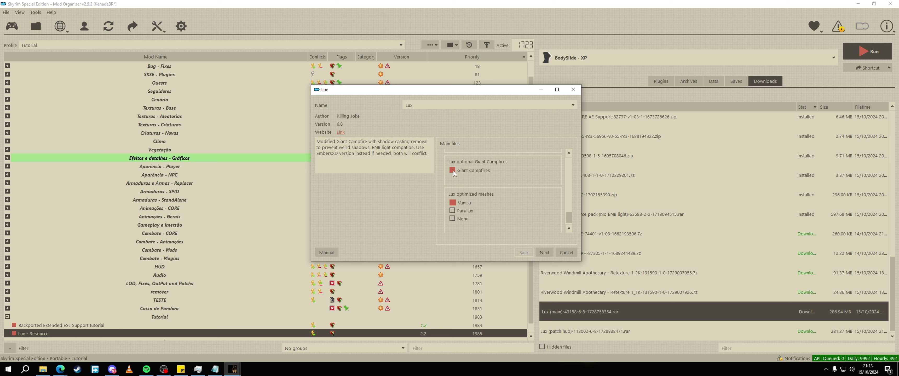
Check the Parallax option of the Lux optimized meshes, and continue past the main files with the Improved Dwemer Glass meshes left off
{"action": "scroll", "coordinate": [452, 171], "scroll_direction": "down", "scroll_amount": 1}
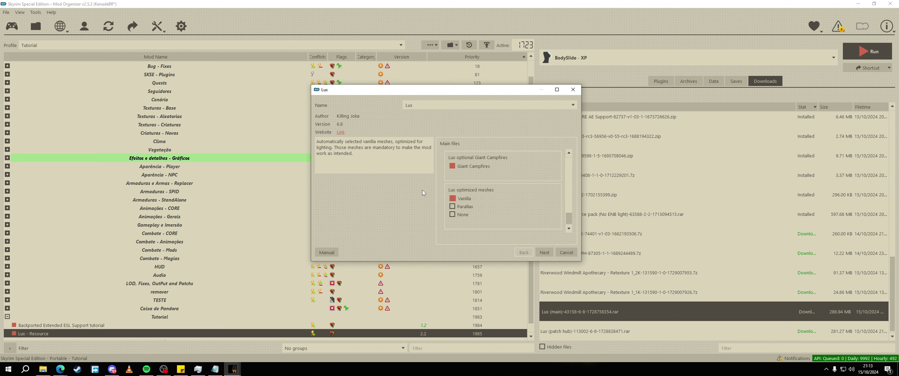
{"action": "left_click", "coordinate": [452, 207]}
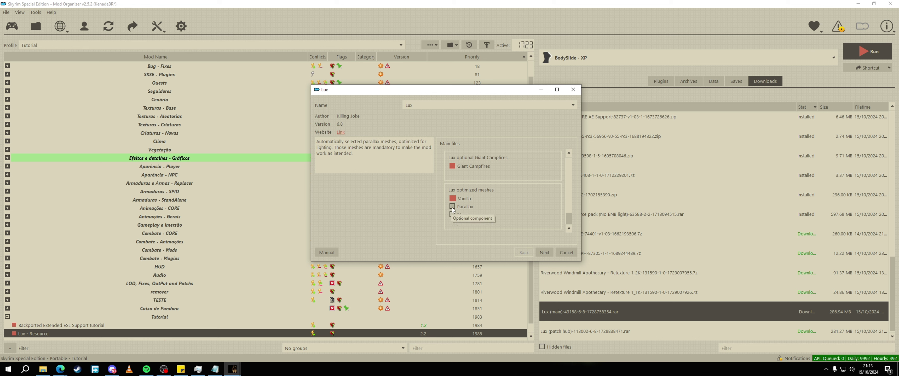
{"action": "left_click", "coordinate": [544, 252]}
{"action": "left_click_drag", "start_coordinate": [569, 164], "coordinate": [566, 150]}
{"action": "left_click", "coordinate": [544, 253]}
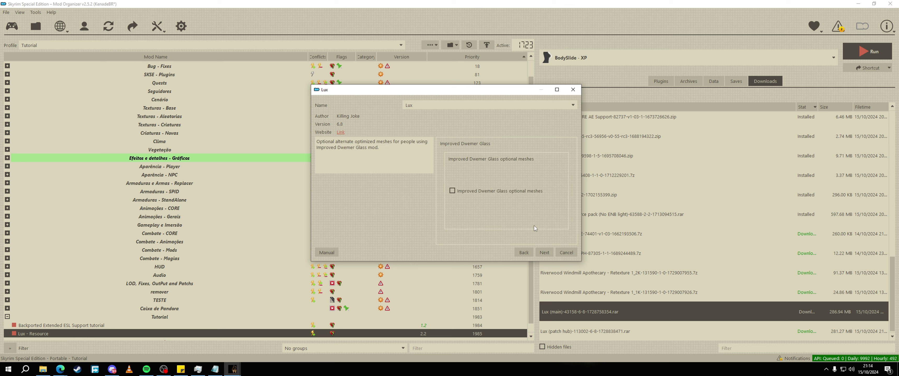
{"action": "left_click", "coordinate": [546, 254]}
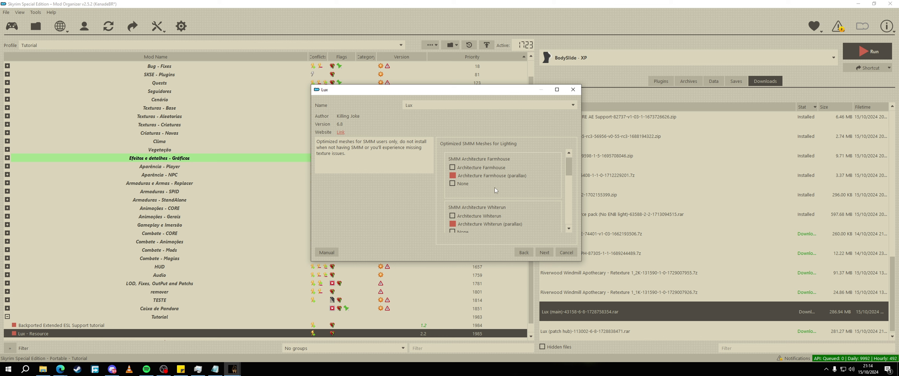
Accept the preselected parallax SMIM and Creation Club meshes, default vanilla window models, and Skyrim Landscape and Water fixes
{"action": "scroll", "coordinate": [472, 192], "scroll_direction": "down", "scroll_amount": 10}
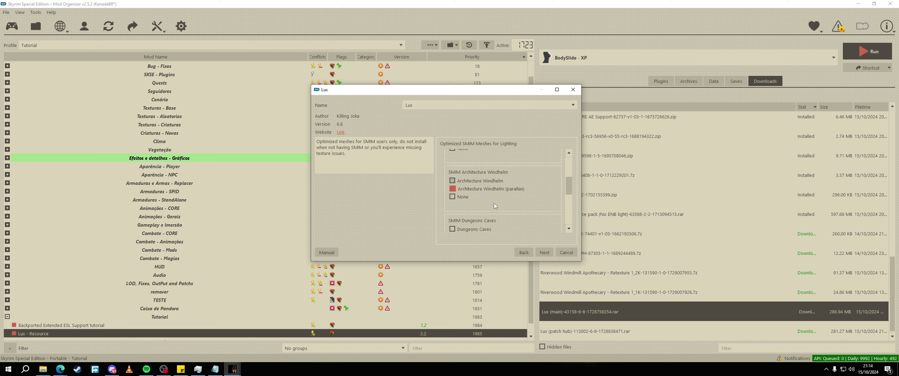
{"action": "left_click", "coordinate": [546, 251]}
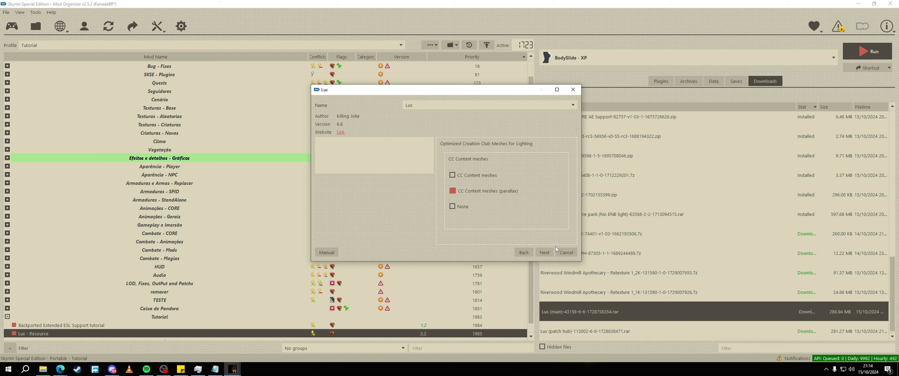
{"action": "left_click", "coordinate": [546, 251]}
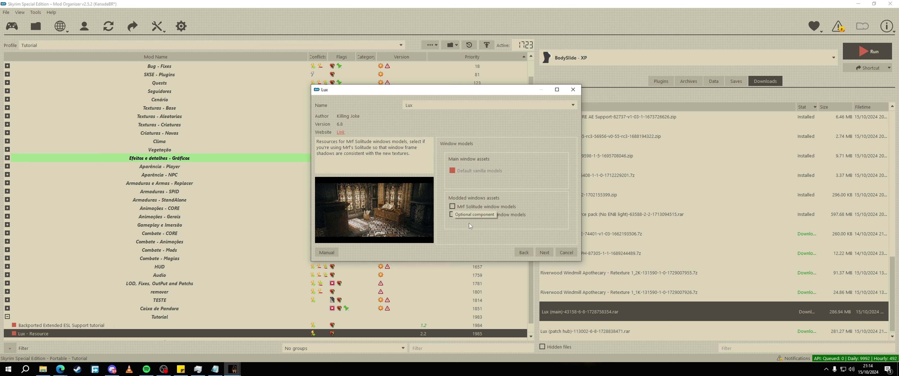
{"action": "key", "text": "Return"}
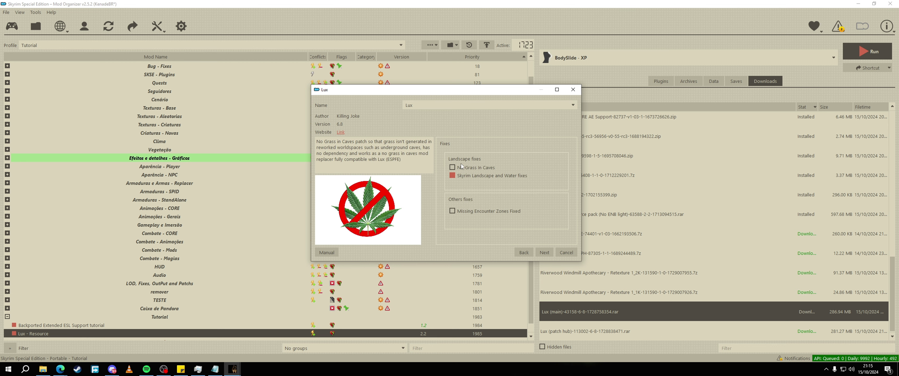
{"action": "left_click", "coordinate": [543, 254]}
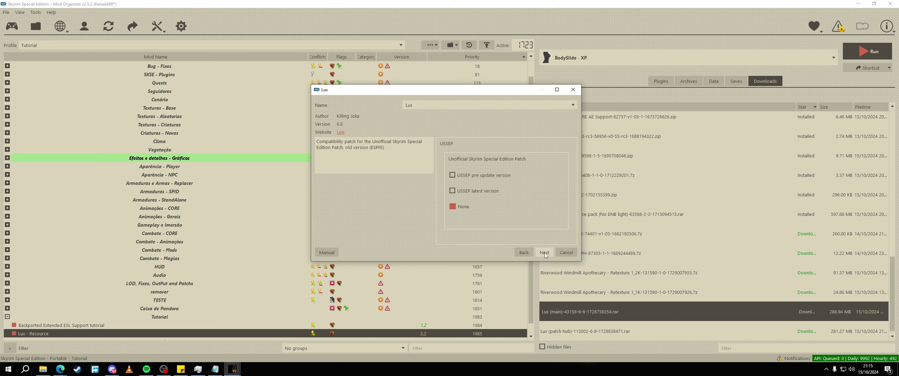
Compare the USSEP patch versions, choose USSEP latest version, and continue to the brighter nights and lighting templates page
{"action": "left_click", "coordinate": [472, 177]}
{"action": "left_click", "coordinate": [462, 192]}
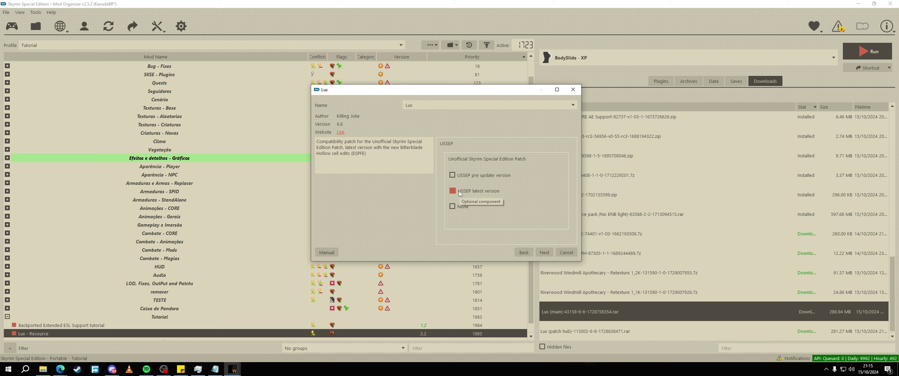
{"action": "left_click", "coordinate": [454, 177]}
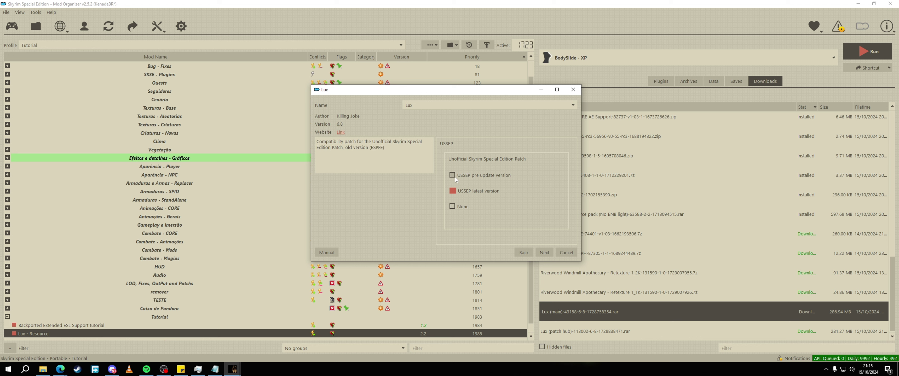
{"action": "left_click", "coordinate": [545, 252]}
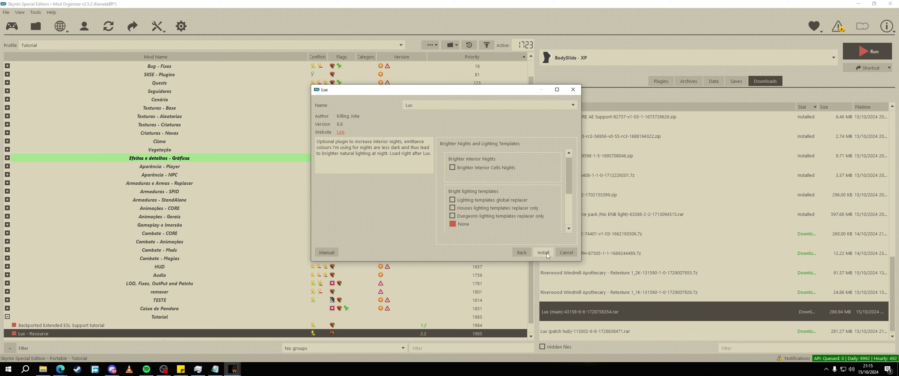
Enable Brighter Interior Cells Nights and try the Lighting templates global replacer for both the bright and even brighter lighting templates
{"action": "left_click", "coordinate": [453, 167]}
{"action": "left_click", "coordinate": [452, 200]}
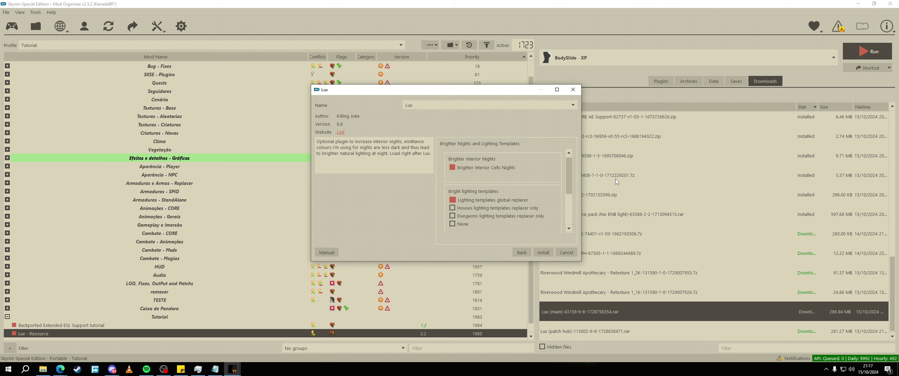
{"action": "left_click_drag", "start_coordinate": [571, 176], "coordinate": [572, 209]}
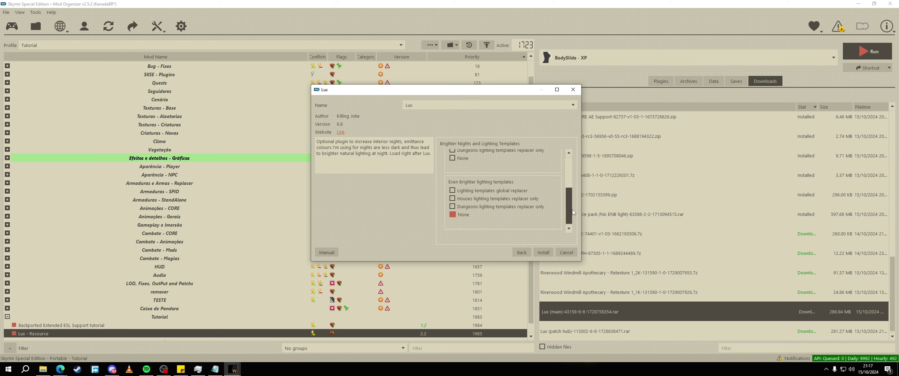
{"action": "mouse_move", "coordinate": [526, 192]}
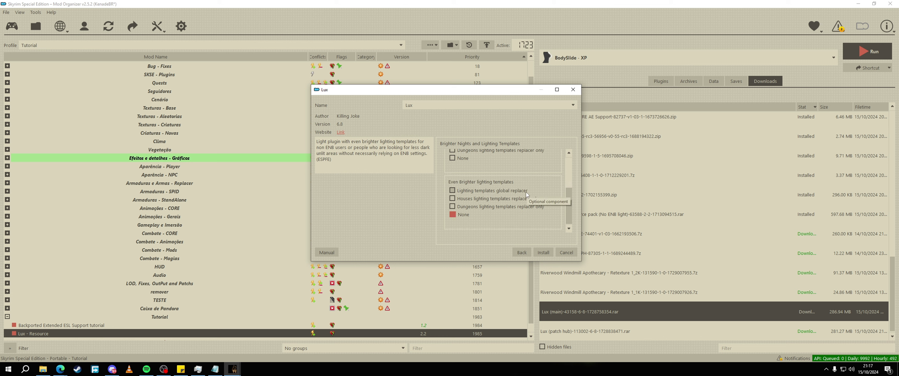
{"action": "left_click", "coordinate": [475, 190]}
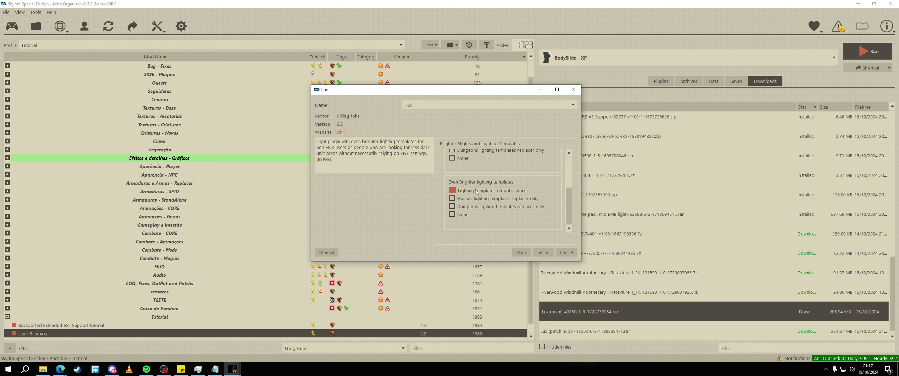
Set the Bright and Even Brighter lighting templates to None, and install and activate the mod as Lux - Tutorial
{"action": "scroll", "coordinate": [475, 189], "scroll_direction": "up", "scroll_amount": 2}
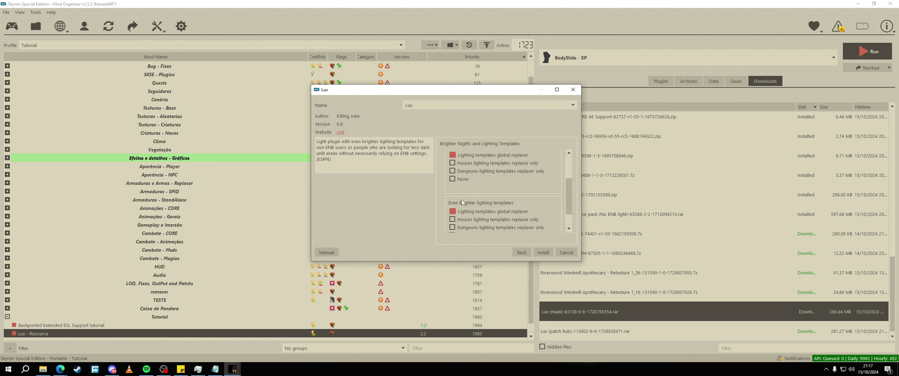
{"action": "left_click", "coordinate": [452, 179]}
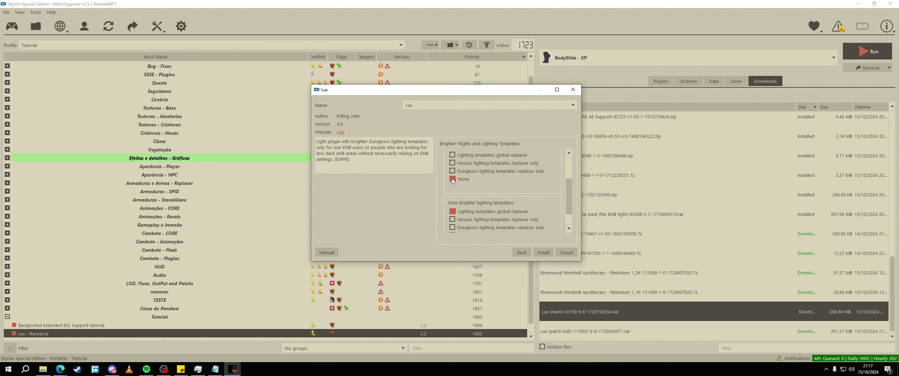
{"action": "scroll", "coordinate": [471, 198], "scroll_direction": "down", "scroll_amount": 1}
{"action": "mouse_move", "coordinate": [465, 191]}
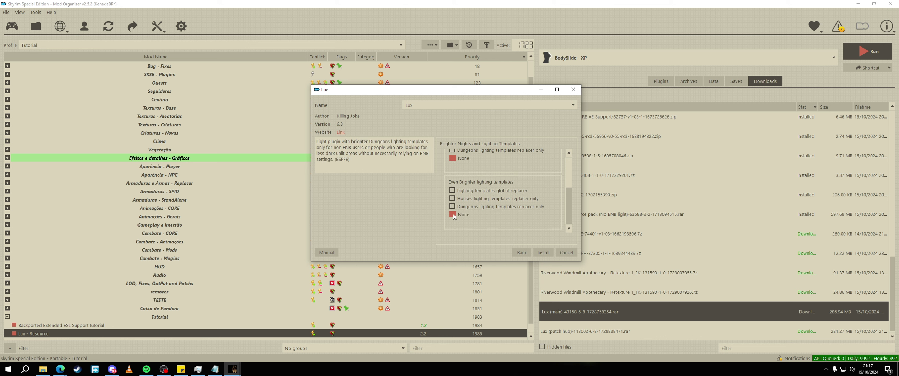
{"action": "scroll", "coordinate": [453, 215], "scroll_direction": "up", "scroll_amount": 2}
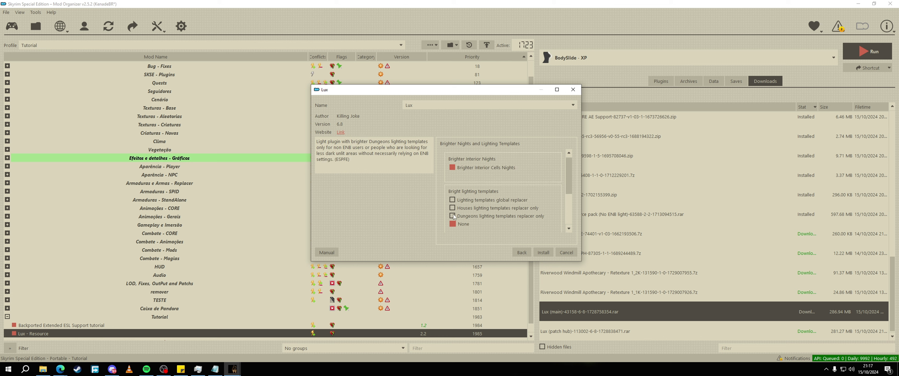
{"action": "left_click", "coordinate": [544, 255]}
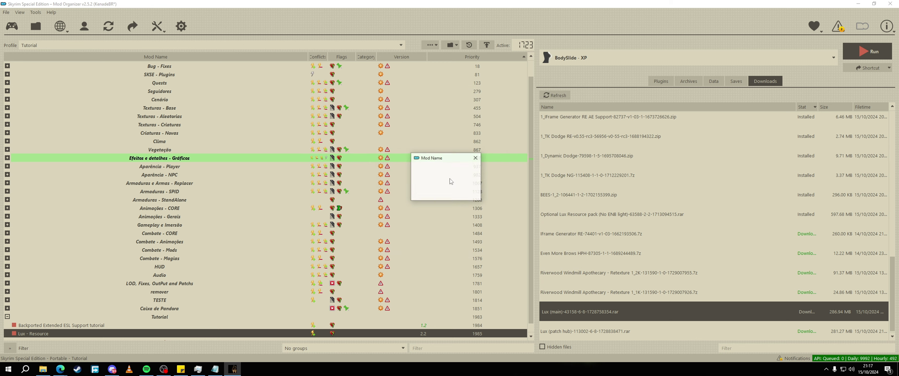
{"action": "left_click", "coordinate": [14, 334]}
Start installing the Lux (patch hub) archive and accept the preselected patches up to the non automated patches page
{"action": "double_click", "coordinate": [587, 332]}
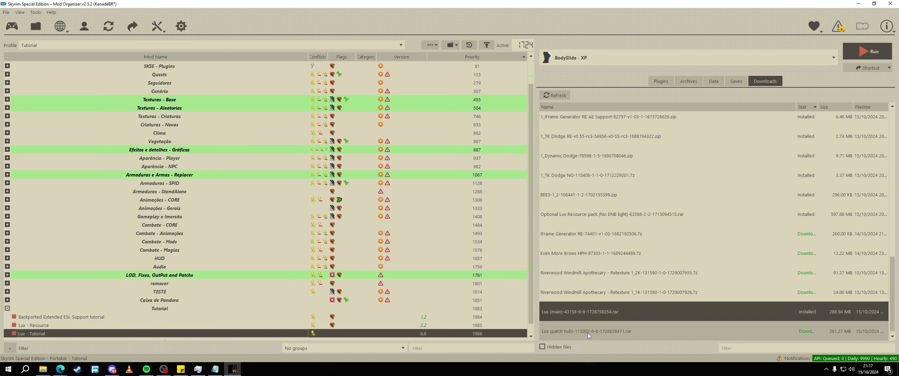
{"action": "left_click_drag", "start_coordinate": [570, 160], "coordinate": [568, 137]}
{"action": "scroll", "coordinate": [520, 200], "scroll_direction": "down", "scroll_amount": 3}
{"action": "scroll", "coordinate": [520, 200], "scroll_direction": "up", "scroll_amount": 3}
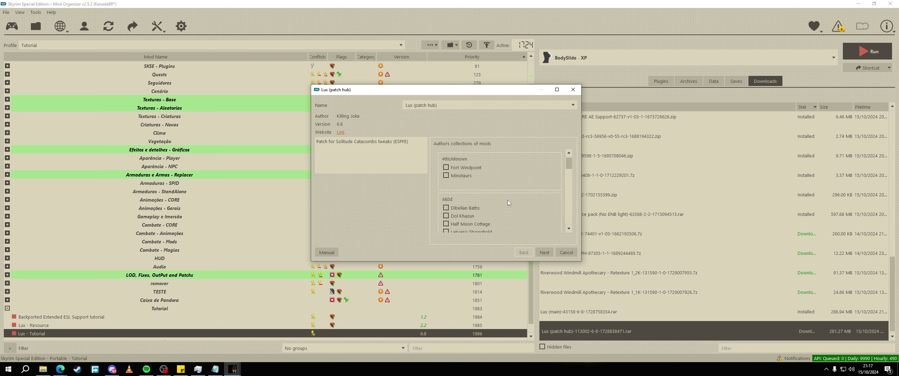
{"action": "left_click", "coordinate": [544, 253]}
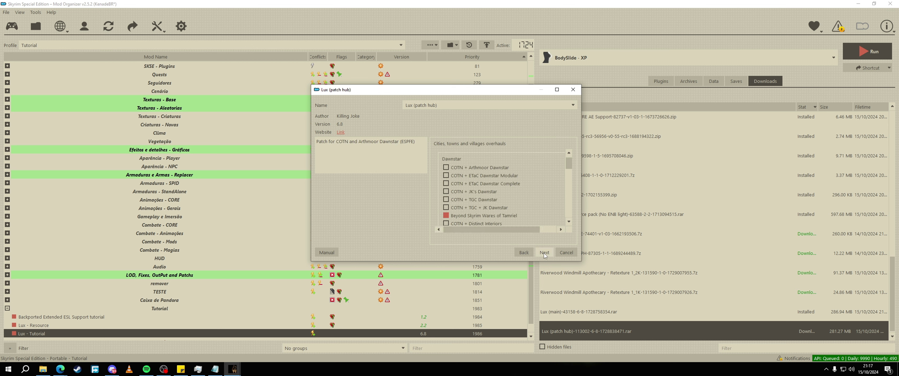
{"action": "left_click", "coordinate": [544, 252]}
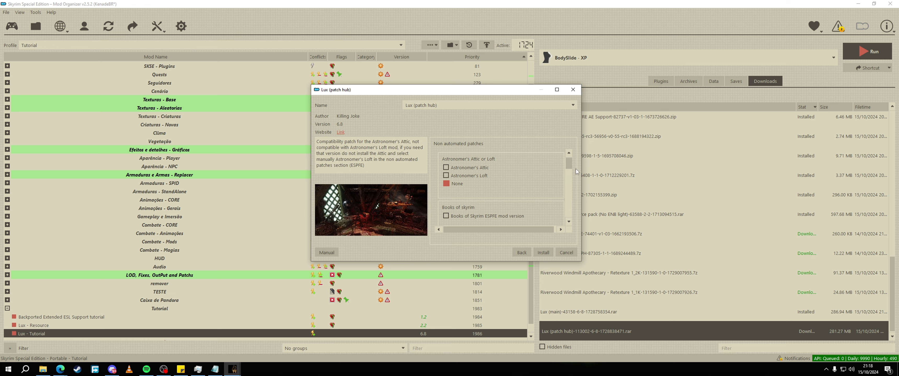
Enable the Flat Maps Framework patch and install the patch hub as Lux (patch hub) - tutorial
{"action": "scroll", "coordinate": [568, 168], "scroll_direction": "down", "scroll_amount": 1}
{"action": "left_click_drag", "start_coordinate": [567, 168], "coordinate": [576, 181]}
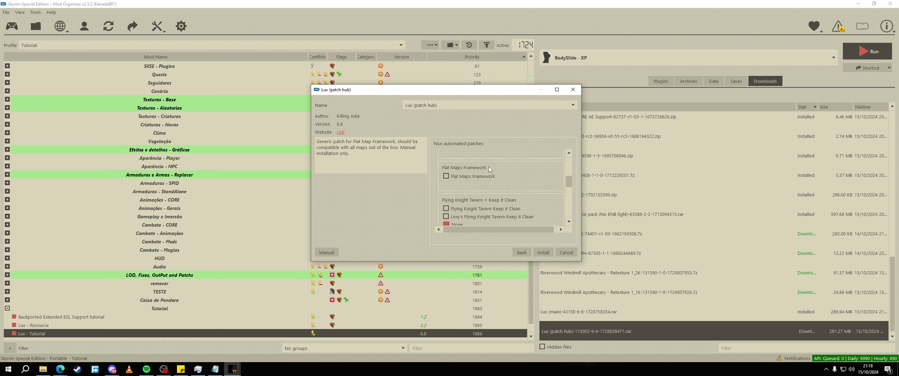
{"action": "left_click", "coordinate": [464, 177]}
{"action": "scroll", "coordinate": [464, 176], "scroll_direction": "up", "scroll_amount": 3}
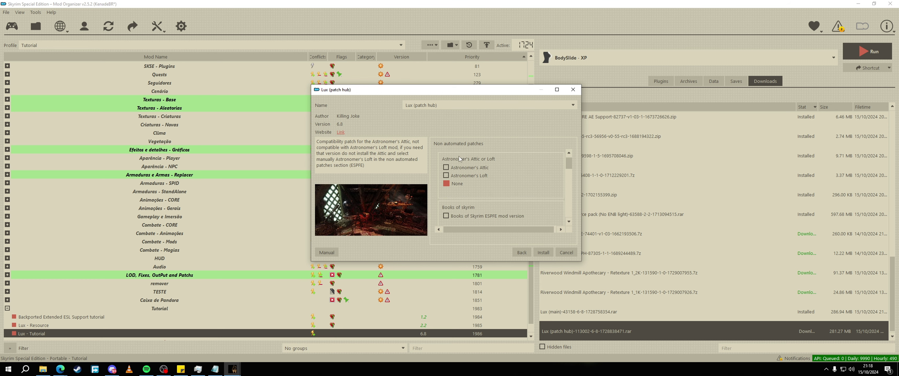
{"action": "type", "text": "tutorial"}
{"action": "key", "text": "Return"}
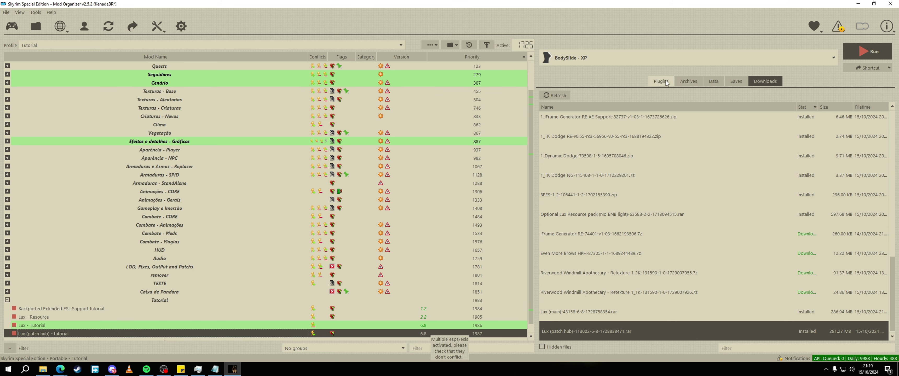
Review the load order and select the Lux plugins from Lux - Brighter interior nights.esp through Lux - Tempest isle patch.esp
{"action": "left_click", "coordinate": [50, 325]}
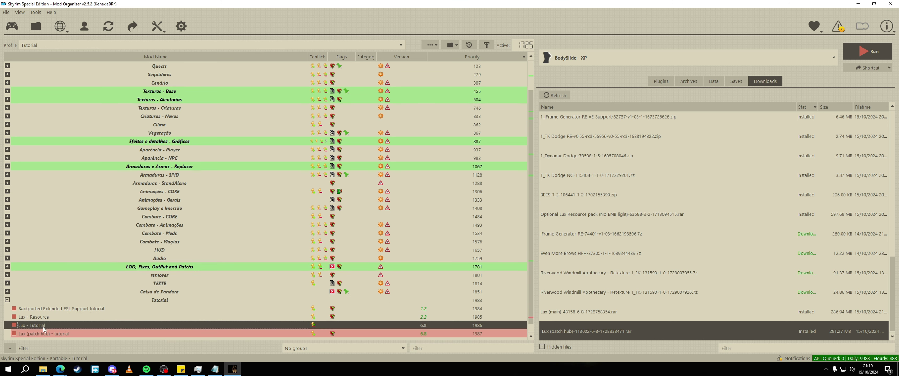
{"action": "left_click", "coordinate": [661, 81]}
{"action": "left_click", "coordinate": [641, 55]}
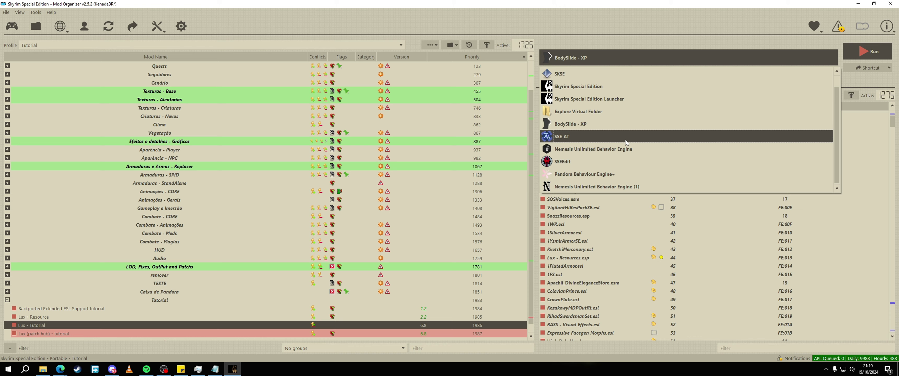
{"action": "left_click_drag", "start_coordinate": [892, 123], "coordinate": [883, 338]}
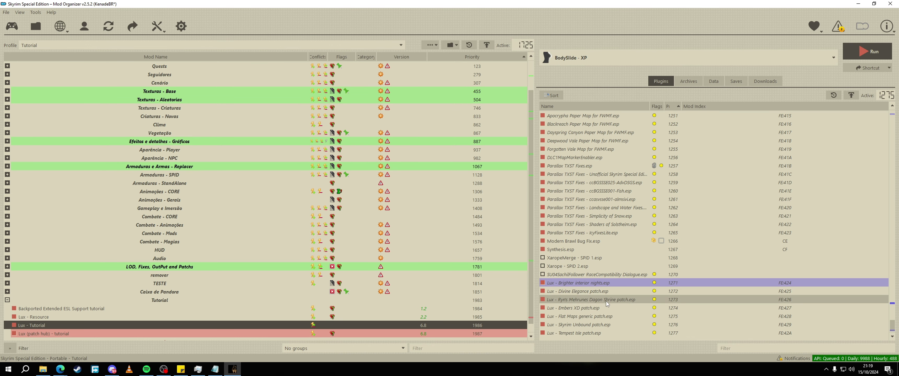
{"action": "left_click", "coordinate": [572, 332], "text": "shift"}
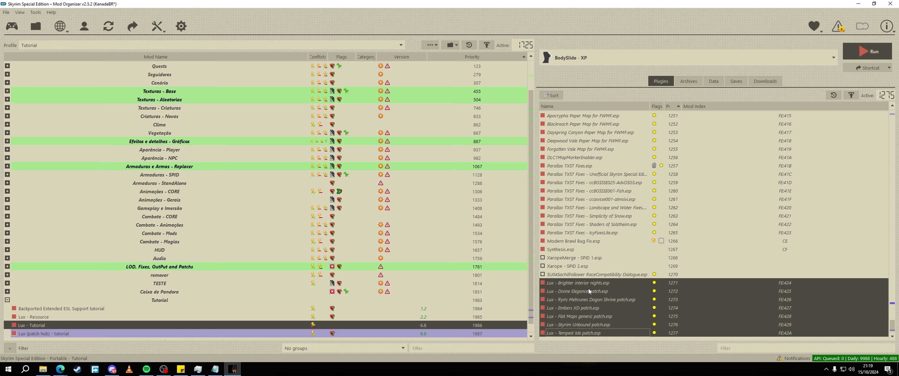
{"action": "scroll", "coordinate": [581, 292], "scroll_direction": "up", "scroll_amount": 20}
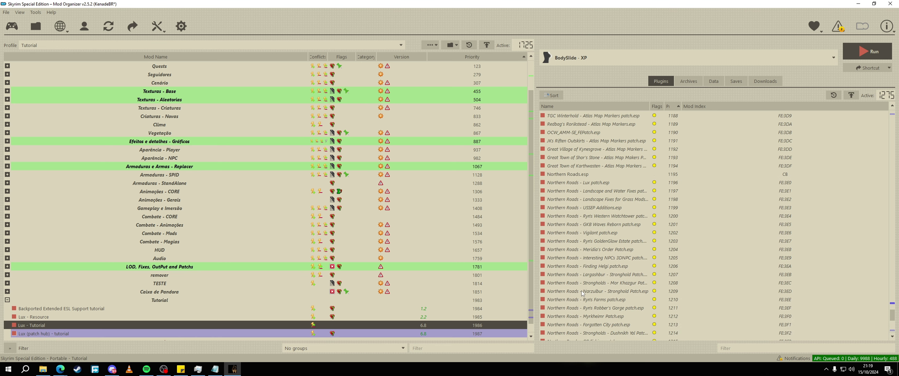
Switch to the Edge browser, show the YouTube video "Como baixar, instalar e usar o LOOT (SE/AE)" and skip to 1:54
{"action": "mouse_move", "coordinate": [60, 369]}
{"action": "left_click", "coordinate": [105, 337]}
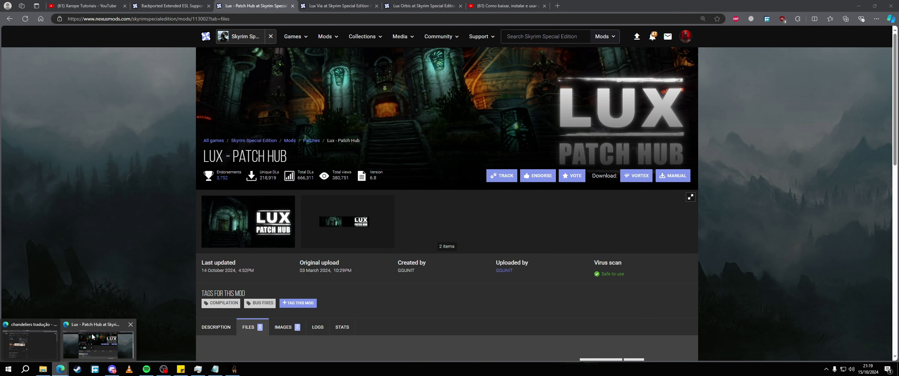
{"action": "left_click", "coordinate": [542, 3]}
{"action": "left_click", "coordinate": [242, 224]}
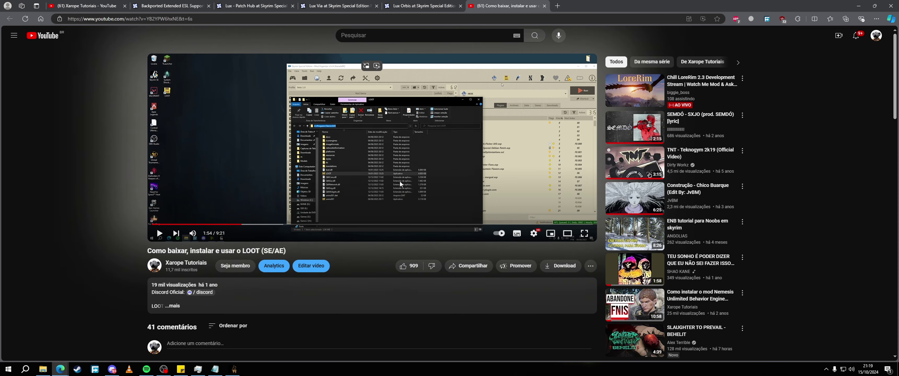
Download the Lux Via (main) file from the Lux Via mod's Nexus Mods page through the mod manager
{"action": "left_click", "coordinate": [858, 5]}
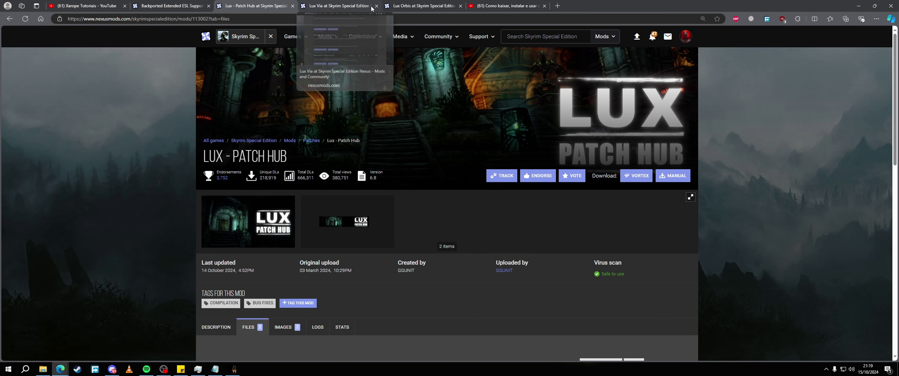
{"action": "left_click", "coordinate": [372, 8]}
{"action": "scroll", "coordinate": [229, 181], "scroll_direction": "up", "scroll_amount": 10}
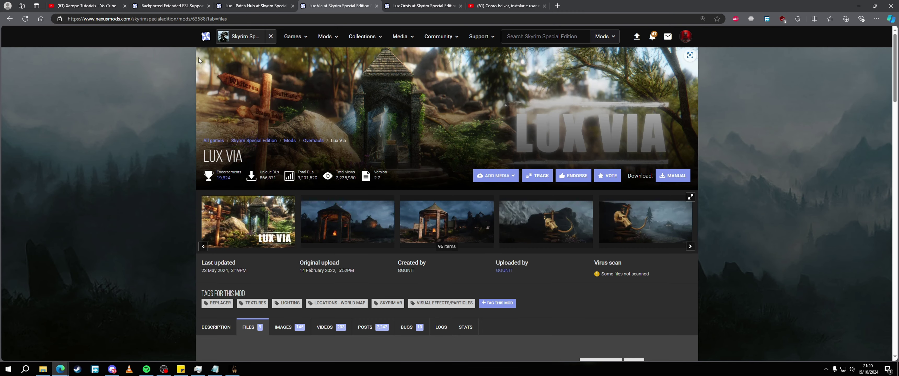
{"action": "scroll", "coordinate": [283, 185], "scroll_direction": "down", "scroll_amount": 2}
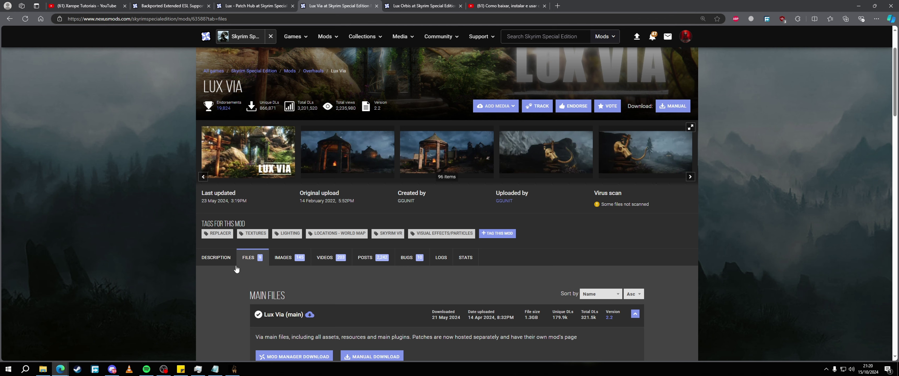
{"action": "left_click", "coordinate": [244, 260]}
{"action": "scroll", "coordinate": [288, 150], "scroll_direction": "down", "scroll_amount": 5}
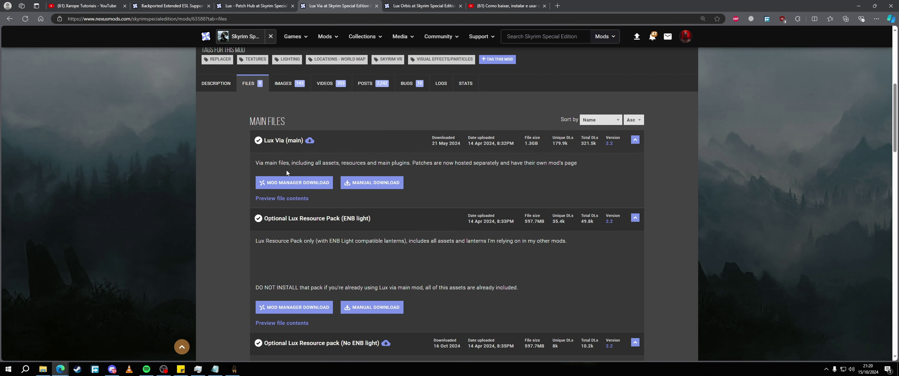
{"action": "left_click", "coordinate": [300, 183]}
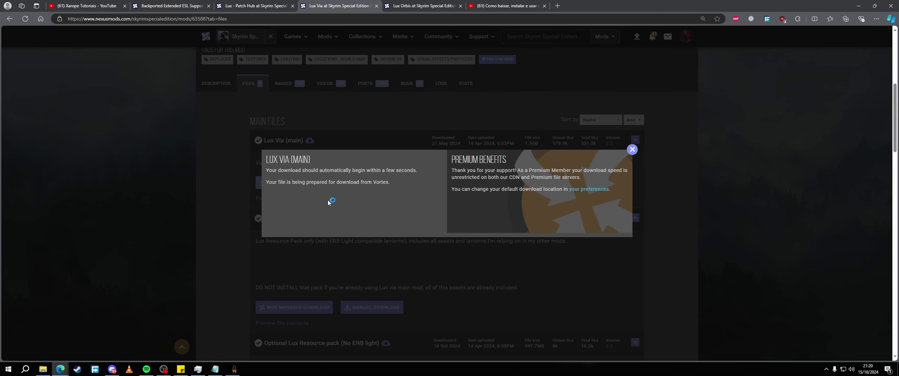
{"action": "left_click", "coordinate": [175, 207]}
Download the optional Wyrmstooth Addon for Lux Via through the mod manager and switch back to Mod Organizer
{"action": "scroll", "coordinate": [174, 207], "scroll_direction": "down", "scroll_amount": 15}
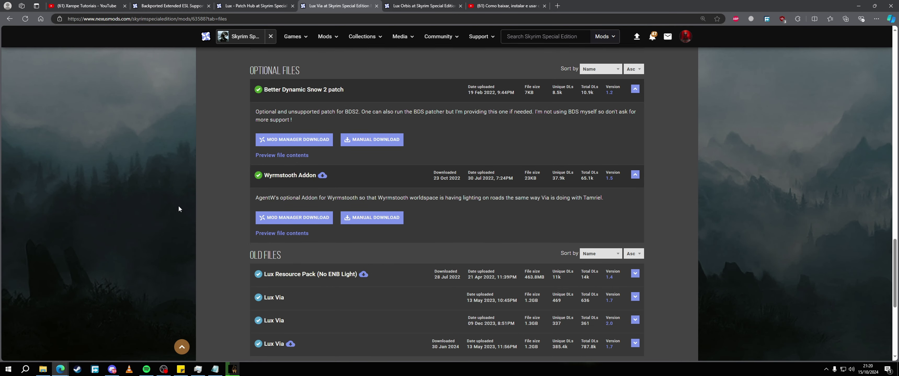
{"action": "left_click_drag", "start_coordinate": [263, 169], "coordinate": [298, 172]}
{"action": "left_click", "coordinate": [297, 171]}
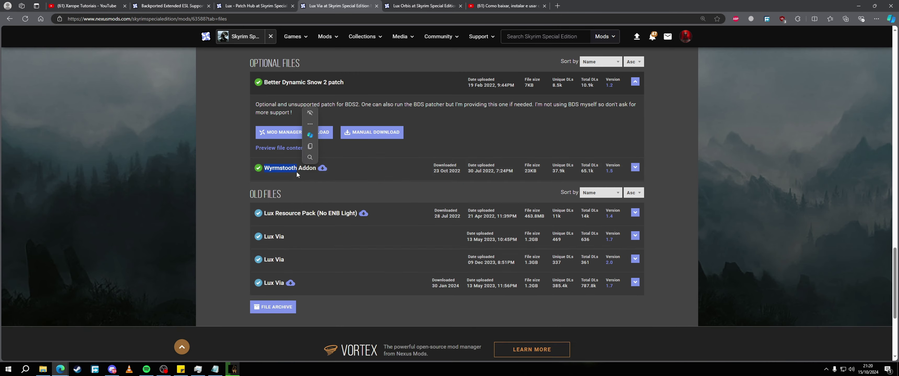
{"action": "left_click", "coordinate": [306, 210]}
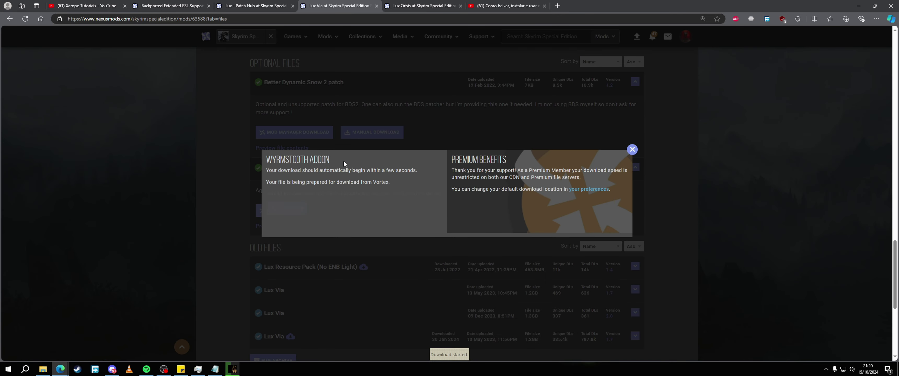
{"action": "left_click", "coordinate": [631, 151]}
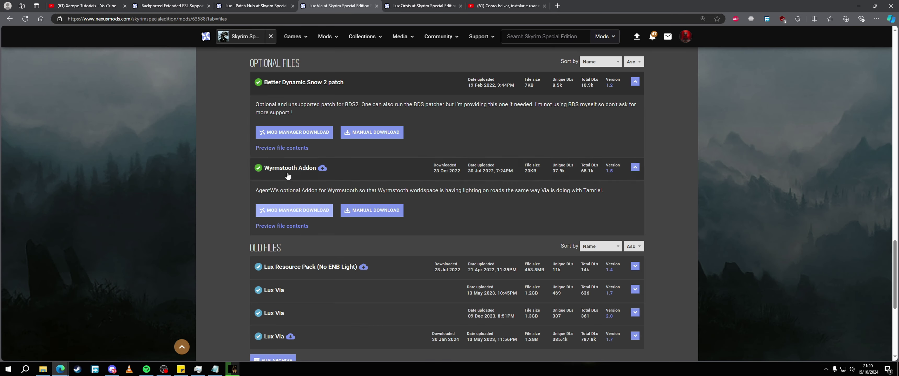
{"action": "left_click_drag", "start_coordinate": [264, 171], "coordinate": [316, 171]}
{"action": "key", "text": "alt+Tab"}
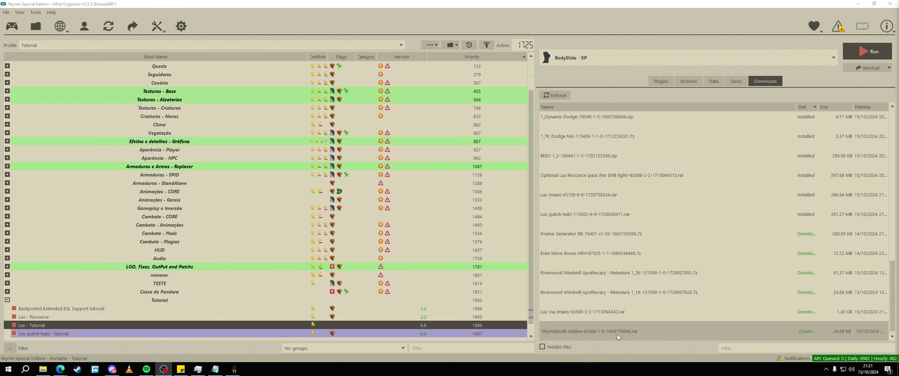
Start installing the Lux Via (main) archive with the Lux Resource Pack (No ENB light) and no Blended Roads bridges
{"action": "double_click", "coordinate": [605, 316]}
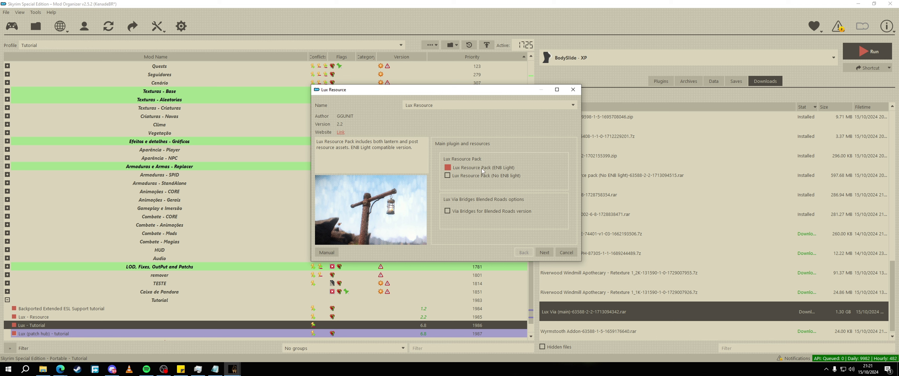
{"action": "left_click", "coordinate": [453, 176]}
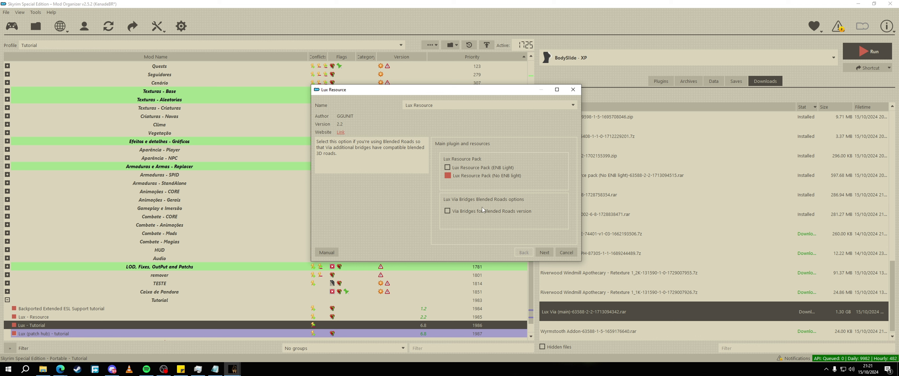
{"action": "left_click", "coordinate": [544, 252]}
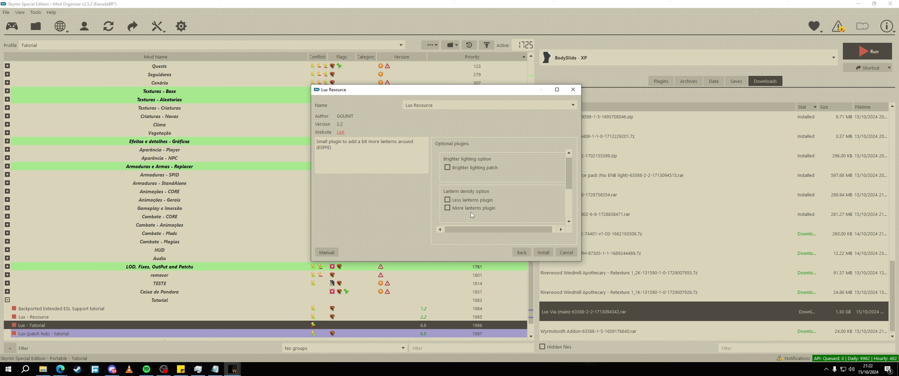
Leave all optional Lux Via plugins off and install it as a separate mod named Lux - via
{"action": "scroll", "coordinate": [497, 203], "scroll_direction": "down", "scroll_amount": 2}
{"action": "scroll", "coordinate": [471, 189], "scroll_direction": "down", "scroll_amount": 1}
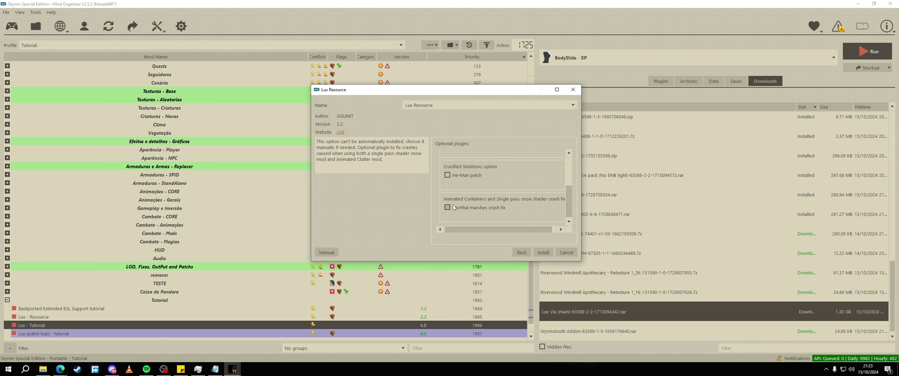
{"action": "left_click", "coordinate": [543, 252]}
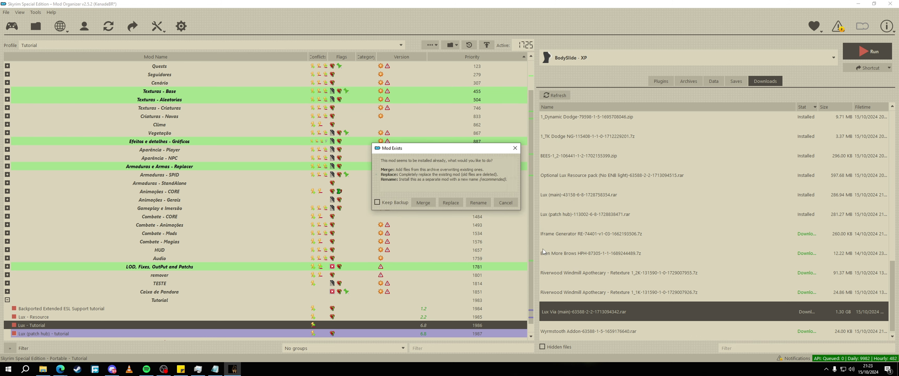
{"action": "type", "text": "Lux -"}
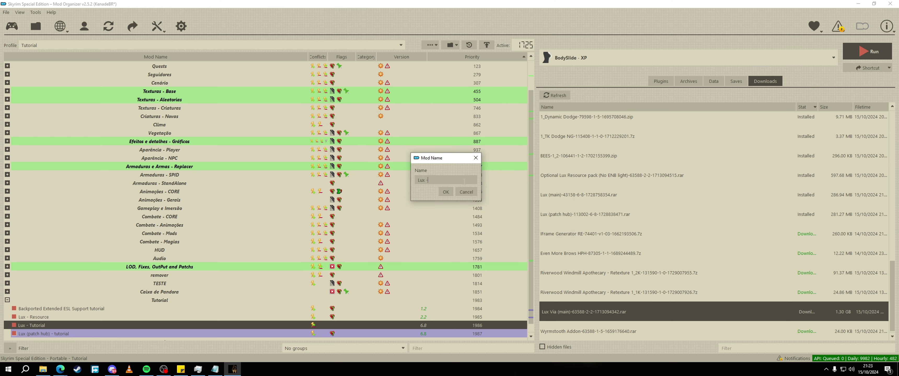
Switch to the browser and download Lux Orbis (main) and the Unique Border Gates Fixes patch from the Lux Orbis page
{"action": "key", "text": "alt+Tab"}
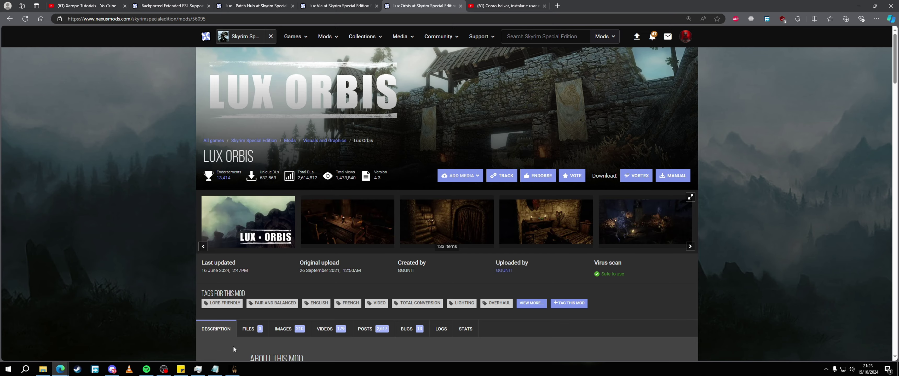
{"action": "left_click", "coordinate": [253, 328]}
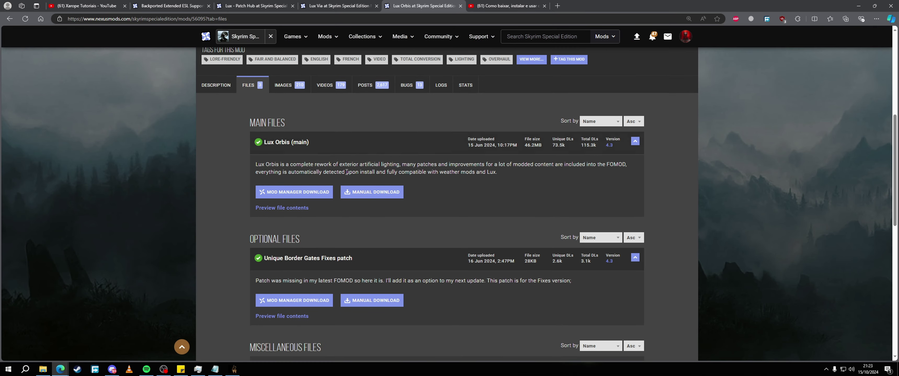
{"action": "left_click", "coordinate": [298, 192]}
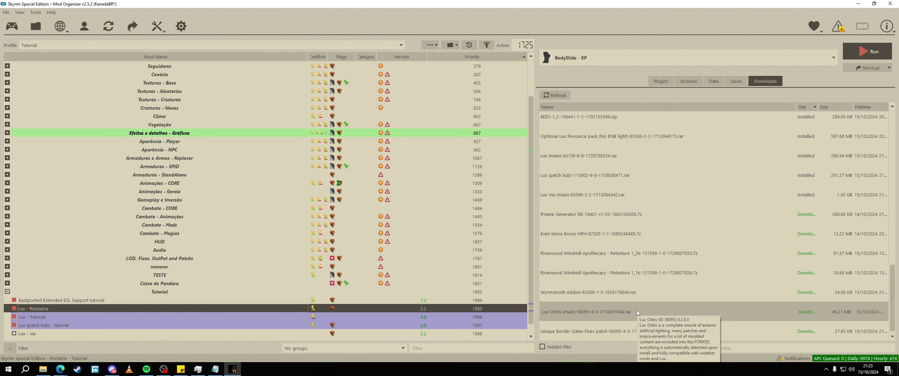
Start installing Lux Orbis (main), choose Optimized meshes (parallax) and review the remaining requirements down to the giant campfire options
{"action": "double_click", "coordinate": [636, 310]}
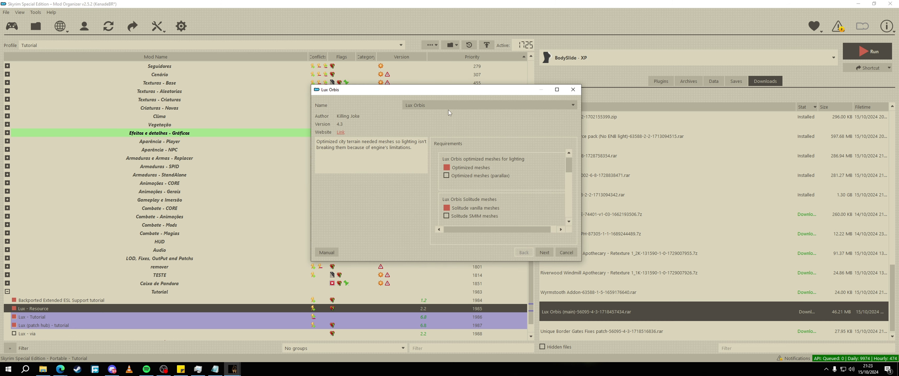
{"action": "left_click", "coordinate": [465, 177]}
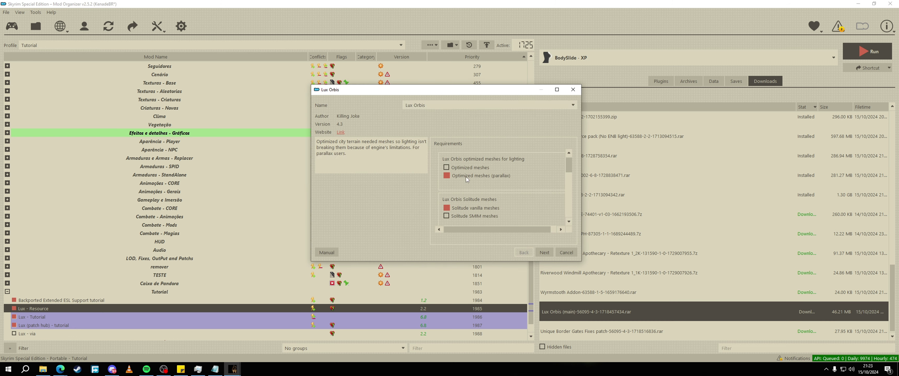
{"action": "scroll", "coordinate": [464, 176], "scroll_direction": "down", "scroll_amount": 2}
{"action": "scroll", "coordinate": [479, 178], "scroll_direction": "down", "scroll_amount": 2}
{"action": "scroll", "coordinate": [448, 196], "scroll_direction": "down", "scroll_amount": 1}
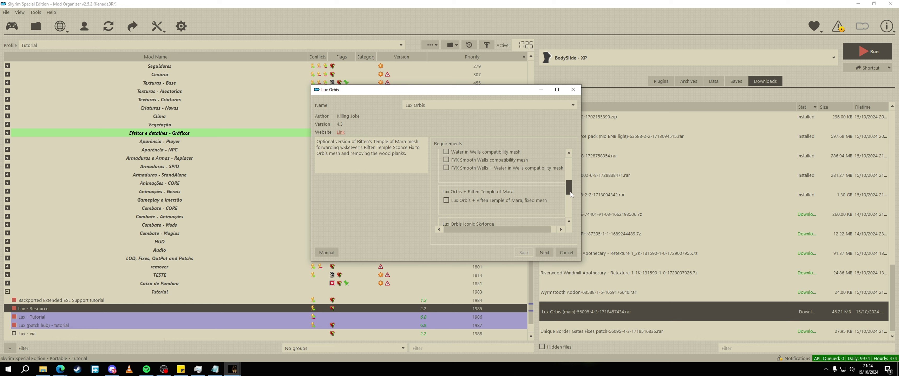
{"action": "scroll", "coordinate": [453, 194], "scroll_direction": "down", "scroll_amount": 2}
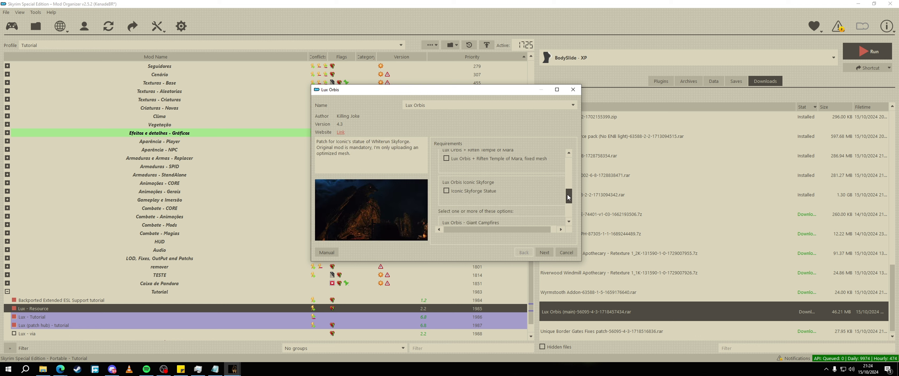
{"action": "left_click_drag", "start_coordinate": [567, 198], "coordinate": [567, 212]}
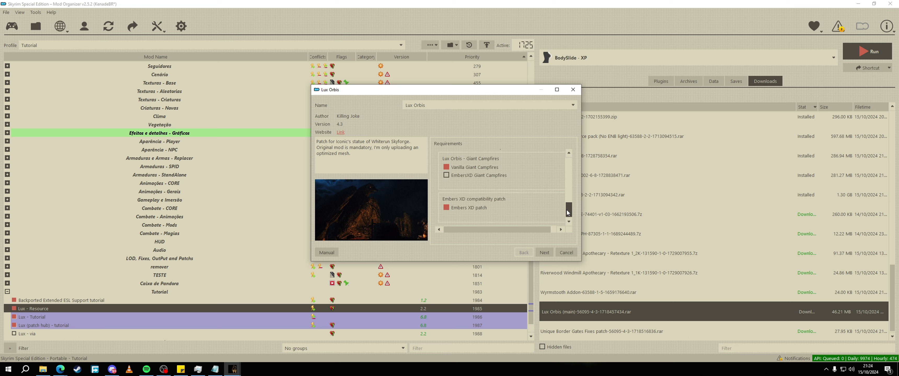
Enable EmbersXD Giant Campfires, keep the USSEP patch, leave Darker windows off and install Lux Orbis
{"action": "left_click", "coordinate": [446, 175]}
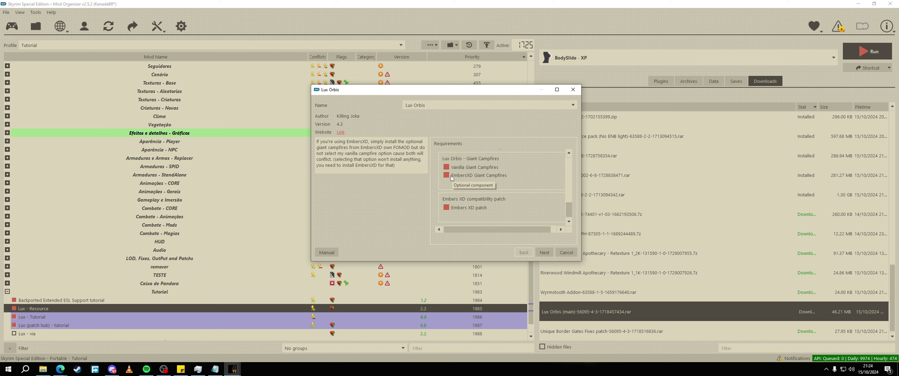
{"action": "scroll", "coordinate": [520, 182], "scroll_direction": "down", "scroll_amount": 3}
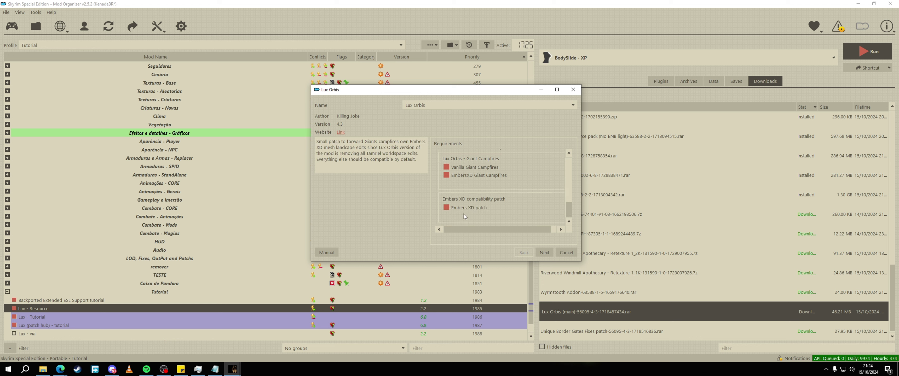
{"action": "left_click", "coordinate": [544, 254]}
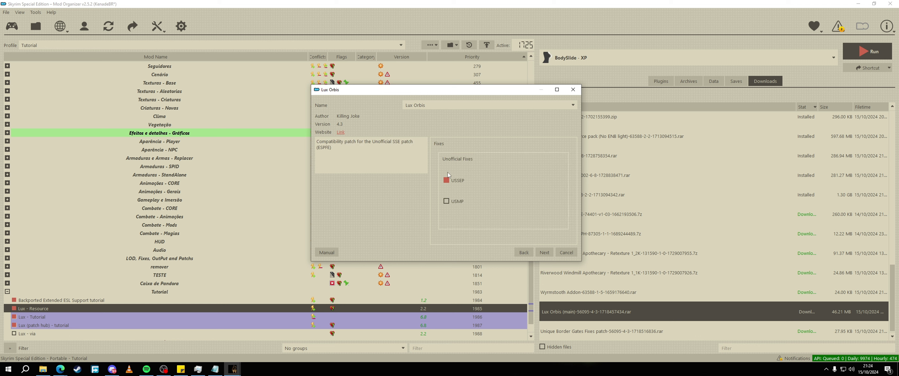
{"action": "mouse_move", "coordinate": [453, 201]}
{"action": "left_click", "coordinate": [545, 252]}
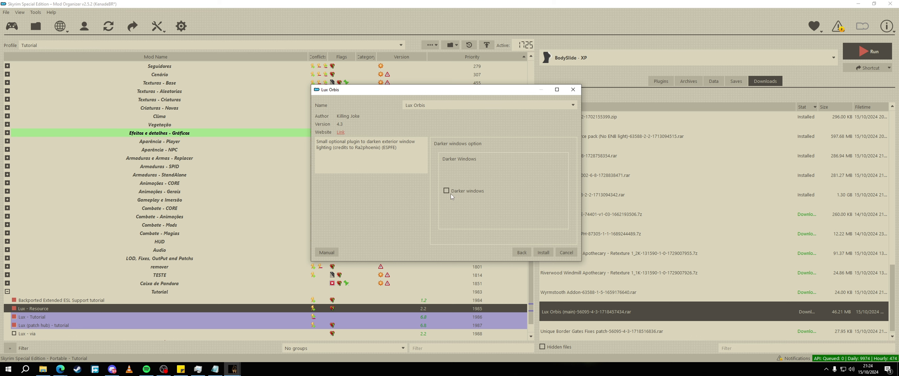
{"action": "left_click", "coordinate": [543, 252]}
Install the Wyrmstooth Addon archive as a separate mod named Wyrmstooth Addon
{"action": "double_click", "coordinate": [572, 284]}
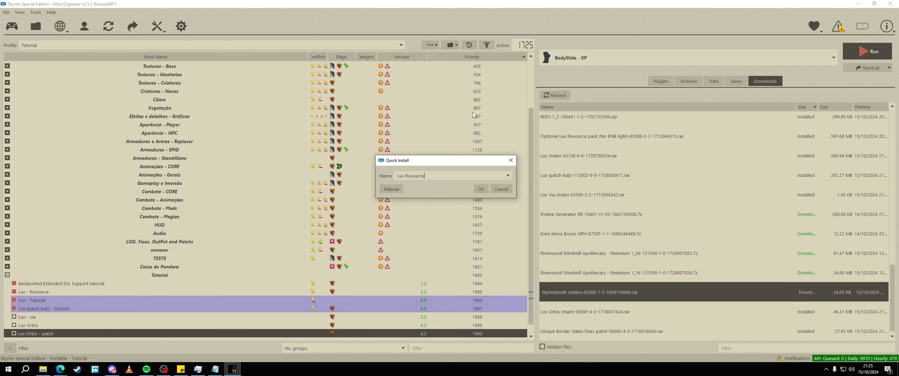
{"action": "scroll", "coordinate": [462, 177], "scroll_direction": "down", "scroll_amount": 1}
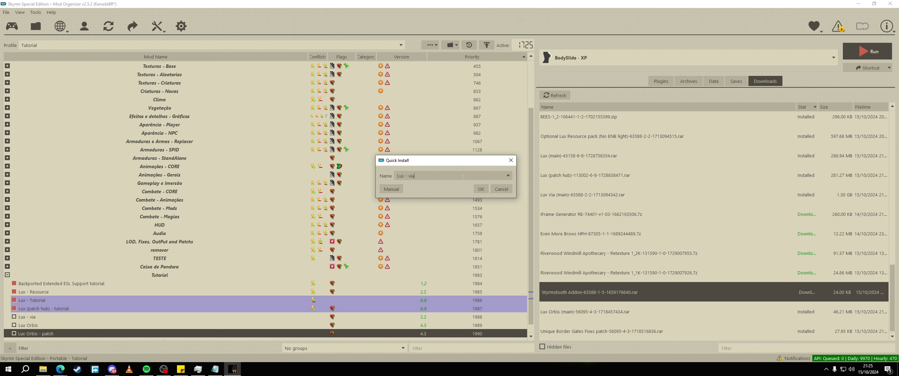
{"action": "left_click", "coordinate": [481, 189]}
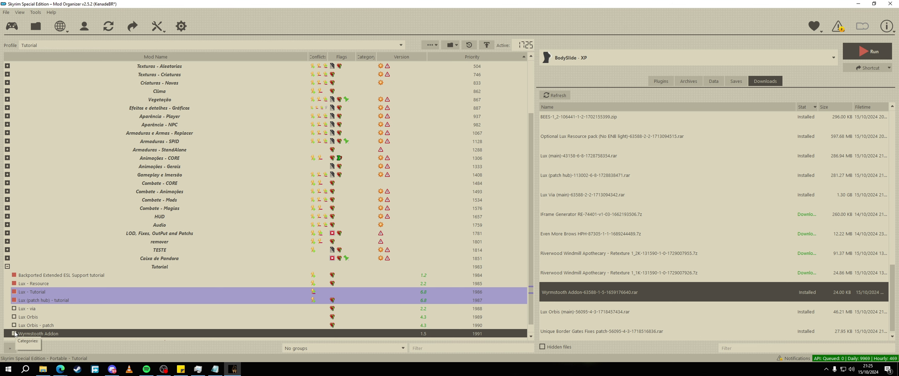
Enable the Wyrmstooth Addon, Lux - via and Lux Orbis mods in the mod list
{"action": "left_click", "coordinate": [14, 333]}
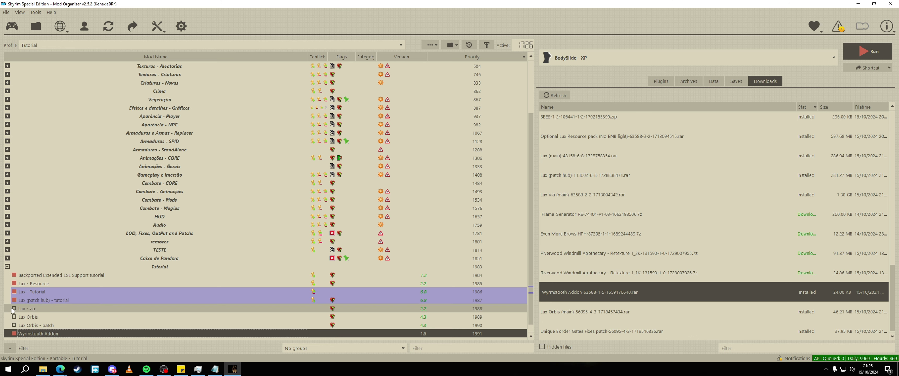
{"action": "left_click", "coordinate": [13, 308]}
{"action": "left_click", "coordinate": [13, 316]}
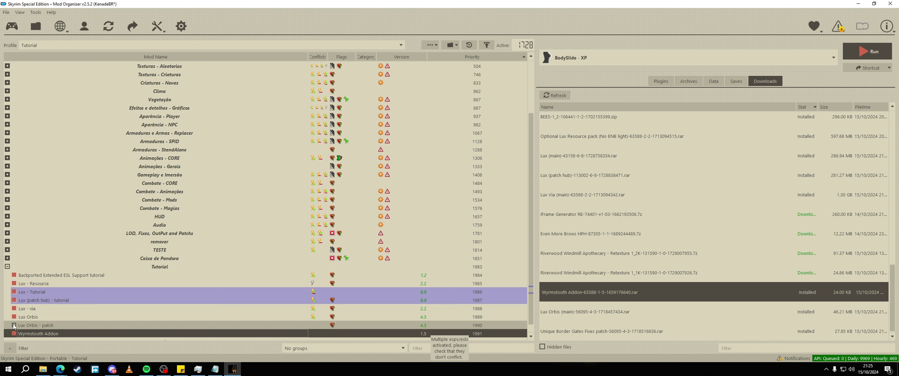
Show the plugin load order, launch LOOT through Mod Organizer and update its master list
{"action": "left_click", "coordinate": [659, 81]}
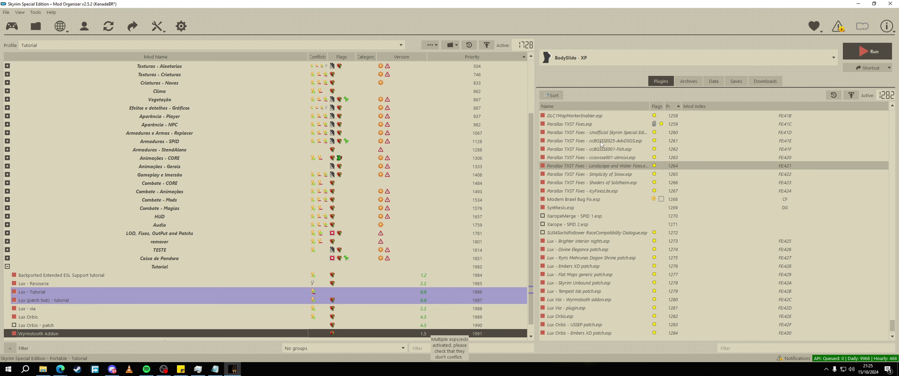
{"action": "left_click", "coordinate": [579, 57]}
{"action": "left_click", "coordinate": [592, 130]}
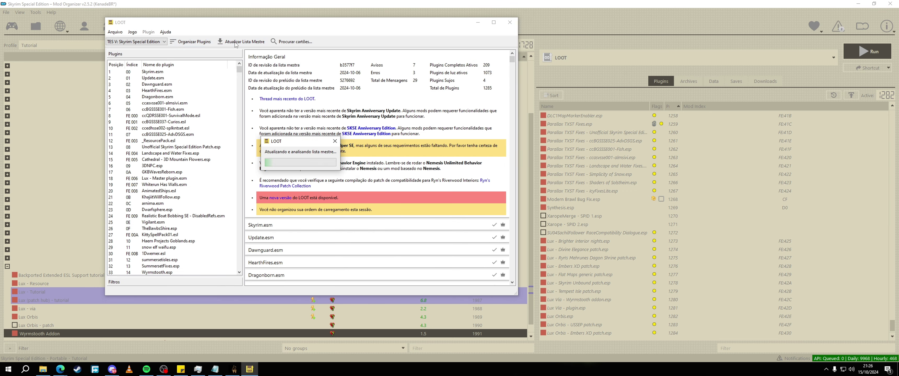
Sort the plugins with LOOT, apply the sorted load order and close LOOT
{"action": "left_click", "coordinate": [196, 42]}
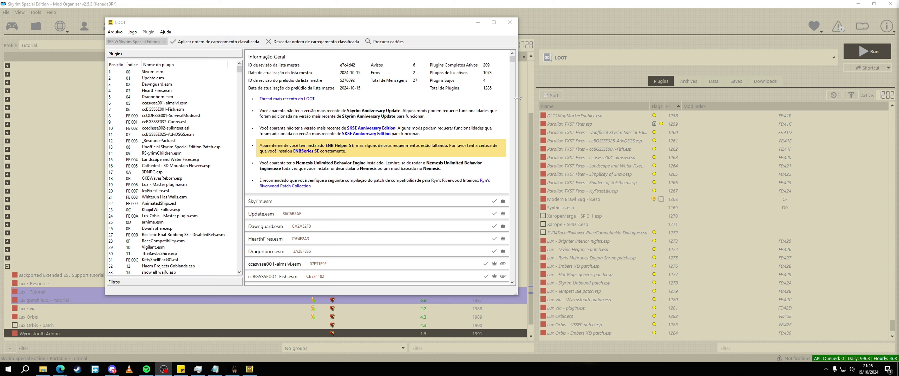
{"action": "left_click_drag", "start_coordinate": [512, 64], "coordinate": [512, 276]}
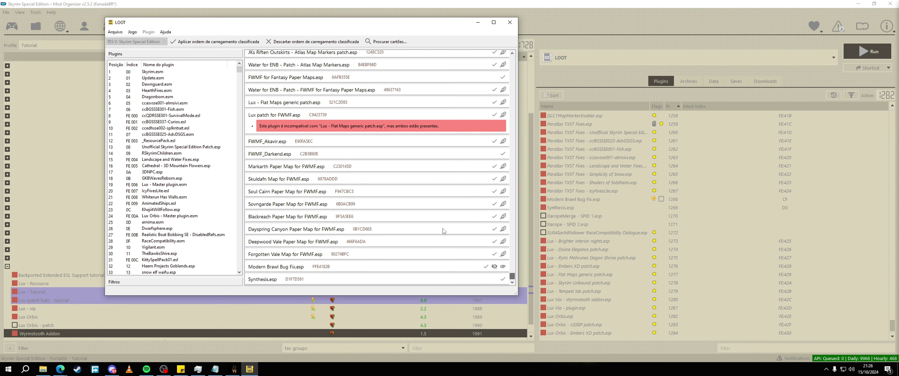
{"action": "left_click", "coordinate": [209, 42]}
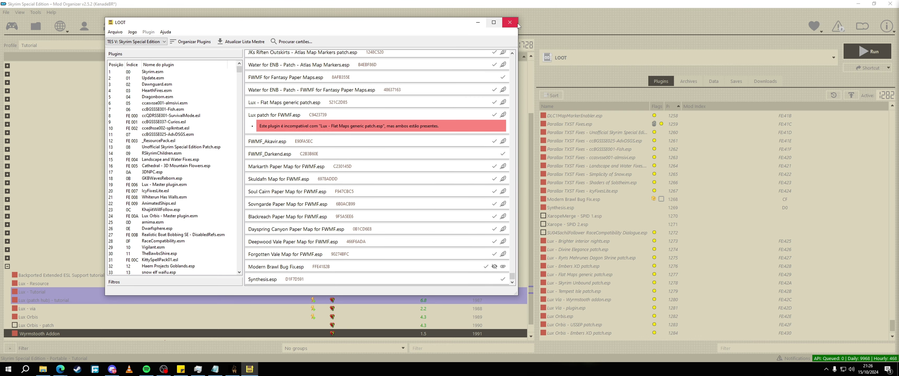
{"action": "mouse_move", "coordinate": [512, 276]}
{"action": "left_mouse_down"}
{"action": "mouse_move", "coordinate": [514, 261]}
{"action": "mouse_move", "coordinate": [519, 283]}
{"action": "left_mouse_up"}
{"action": "left_click", "coordinate": [510, 22]}
Filter the plugin list for "lux" to examine where the Lux plugins sit in the load order, and clear the filter
{"action": "scroll", "coordinate": [635, 302], "scroll_direction": "up", "scroll_amount": 20}
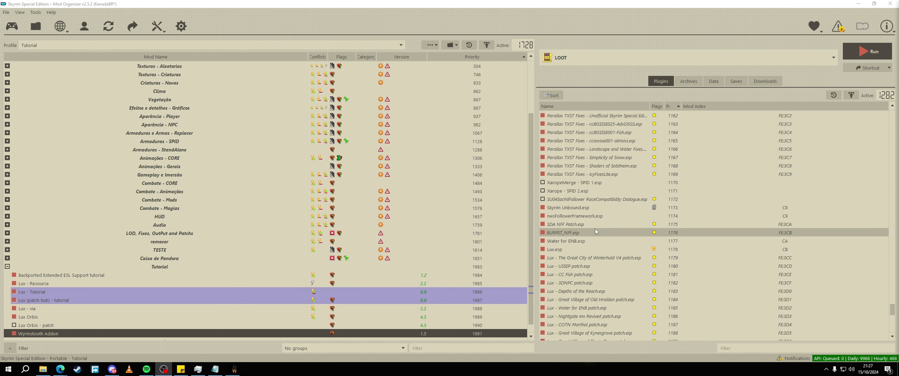
{"action": "left_click_drag", "start_coordinate": [890, 309], "coordinate": [883, 153]}
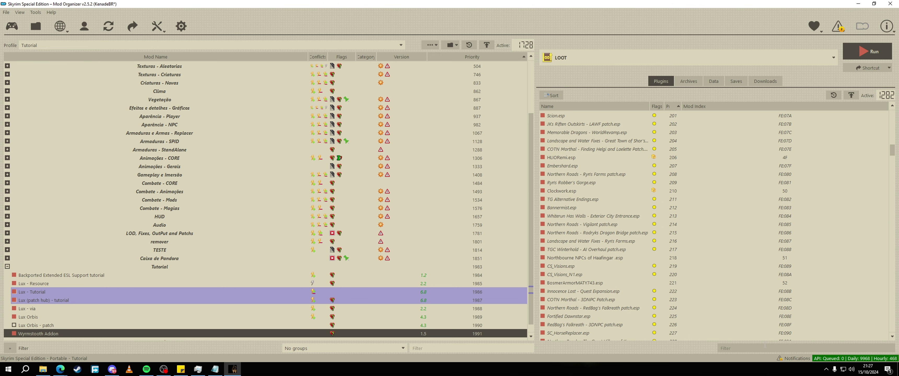
{"action": "left_click", "coordinate": [765, 346]}
{"action": "type", "text": "lux"}
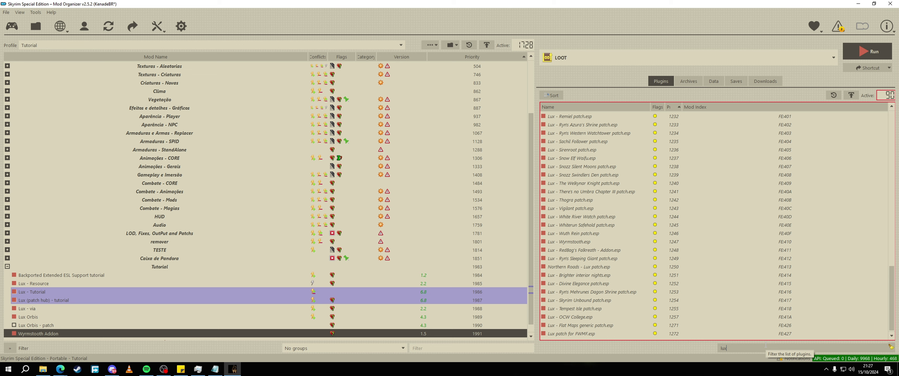
{"action": "scroll", "coordinate": [708, 211], "scroll_direction": "up", "scroll_amount": 20}
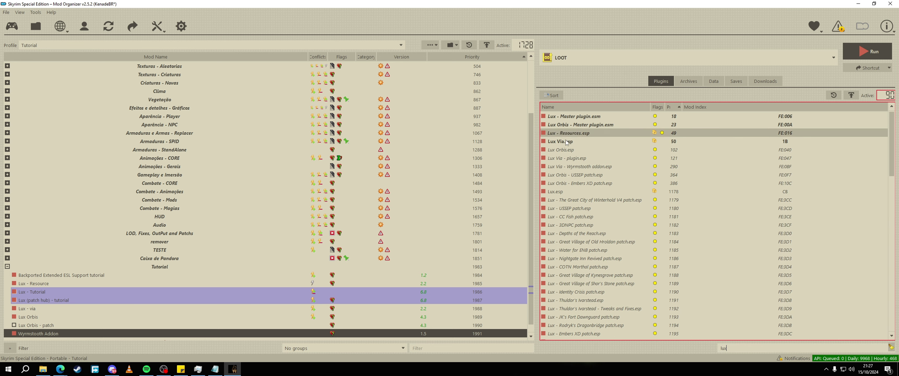
{"action": "scroll", "coordinate": [608, 207], "scroll_direction": "down", "scroll_amount": 9}
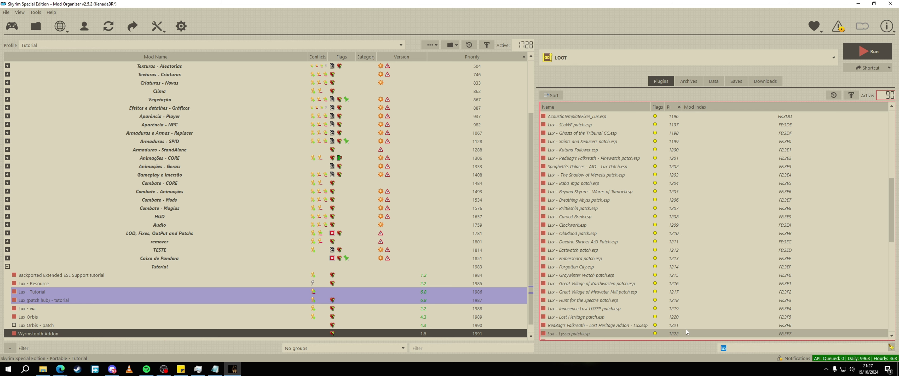
{"action": "key", "text": "BackSpace"}
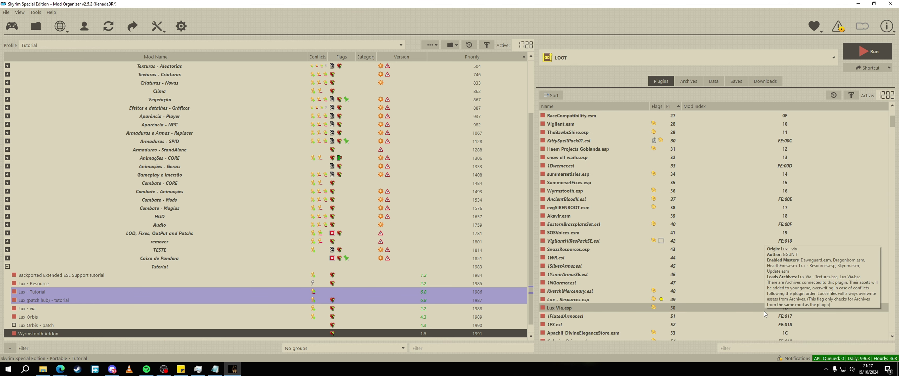